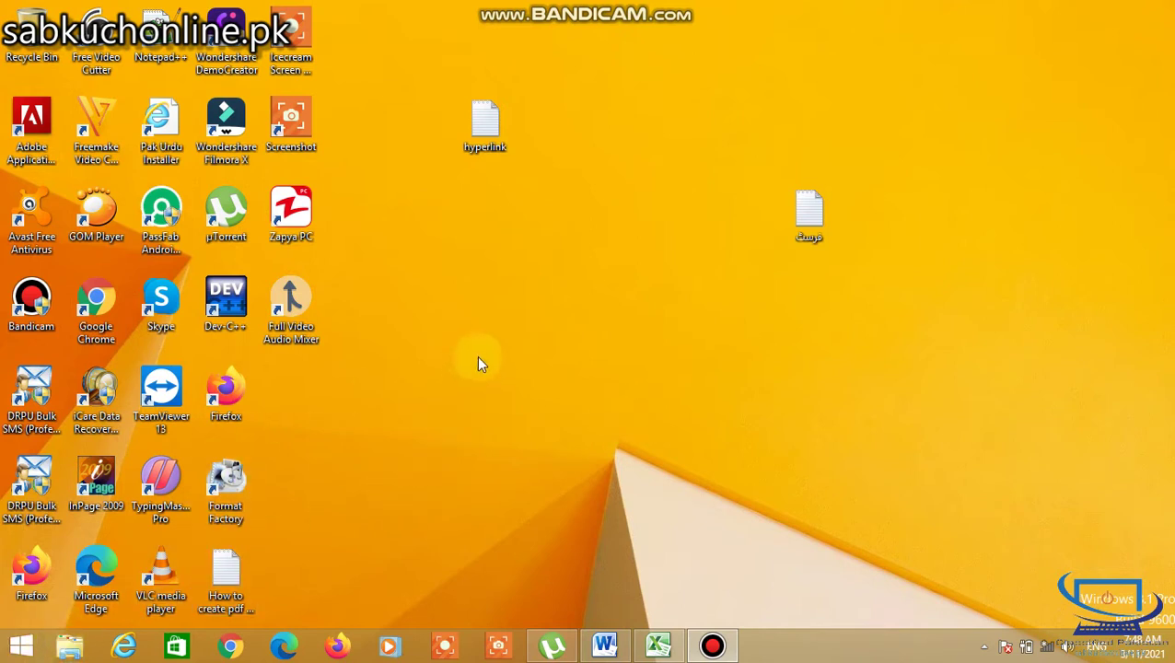
Refresh the desktop twice from its right-click menu.
{"action": "right_click", "coordinate": [483, 320]}
{"action": "mouse_move", "coordinate": [530, 350]}
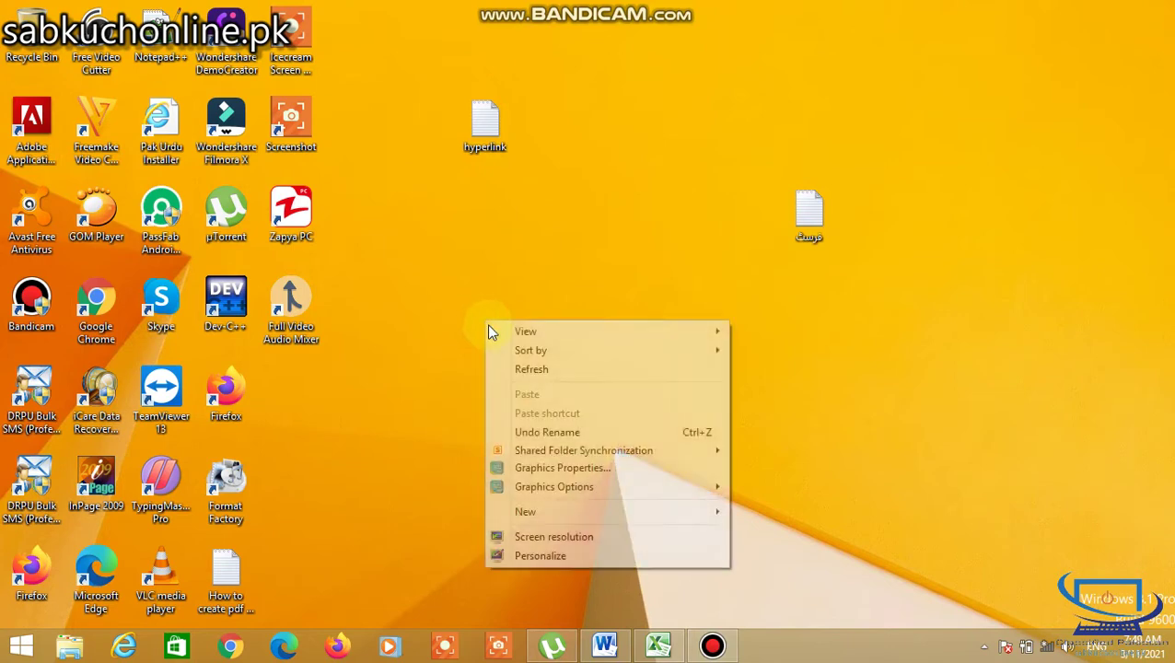
{"action": "left_click", "coordinate": [506, 369]}
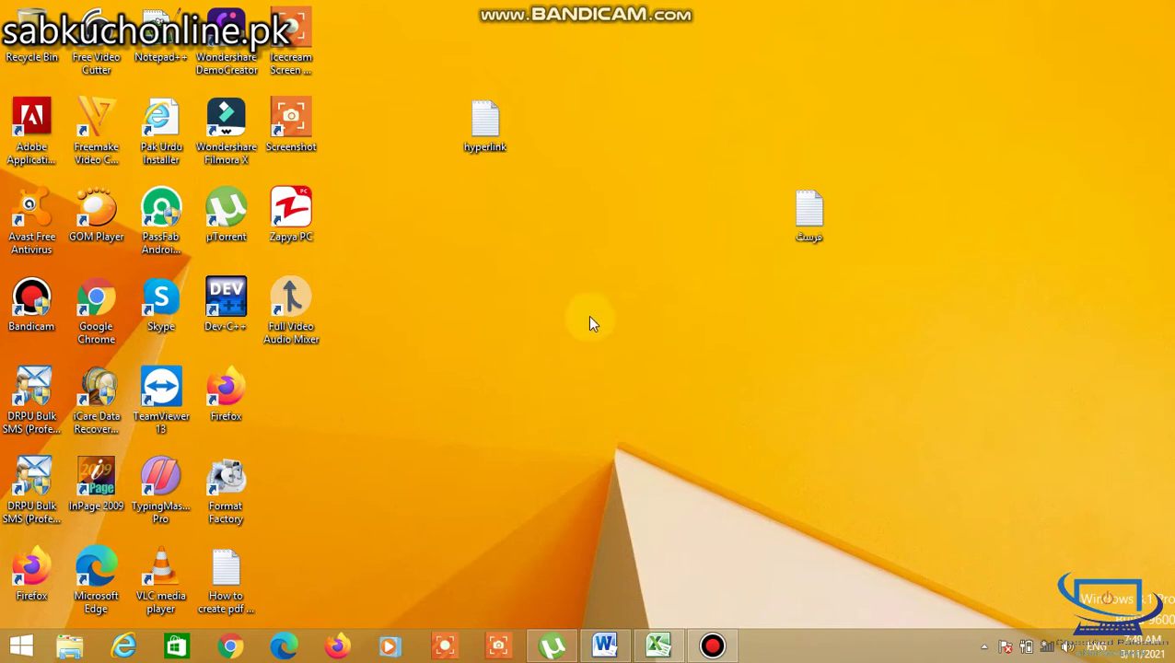
{"action": "right_click", "coordinate": [592, 322]}
{"action": "left_click", "coordinate": [613, 369]}
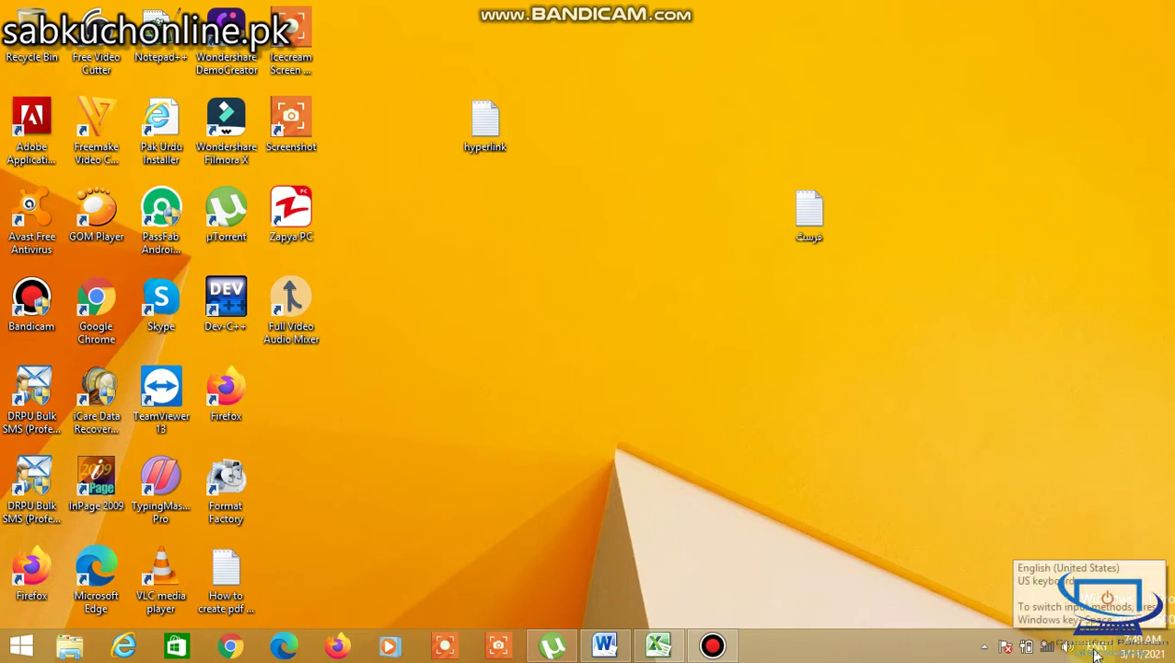
Switch the keyboard input to Urdu (Pakistan), then back to English.
{"action": "left_click", "coordinate": [1094, 652]}
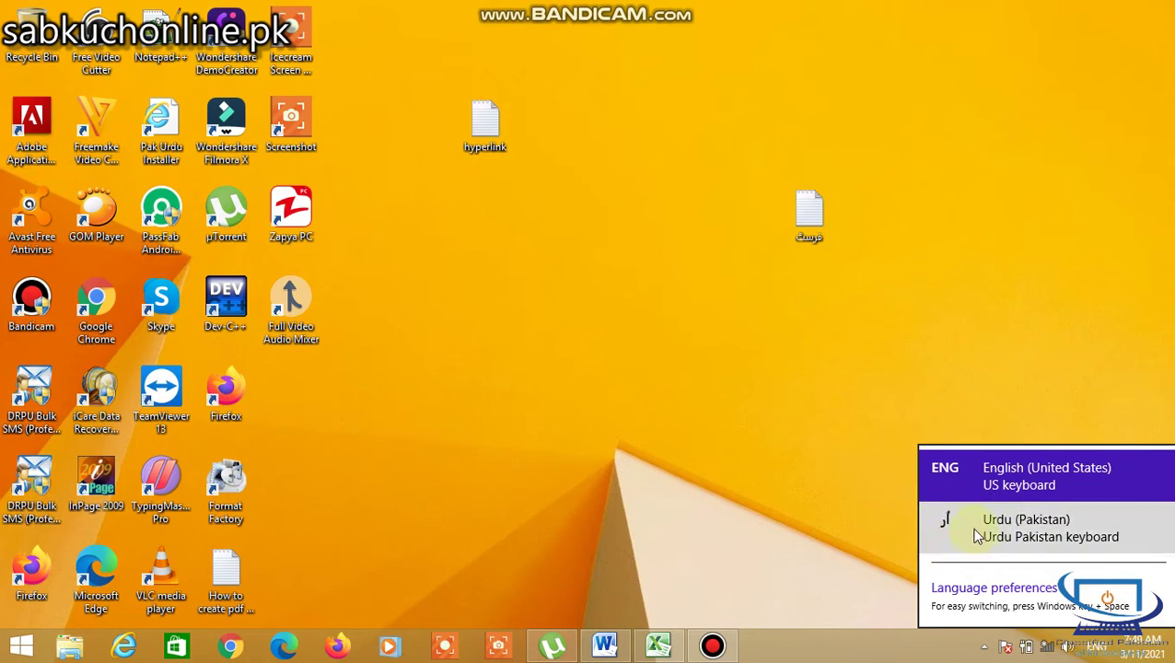
{"action": "left_click", "coordinate": [977, 532]}
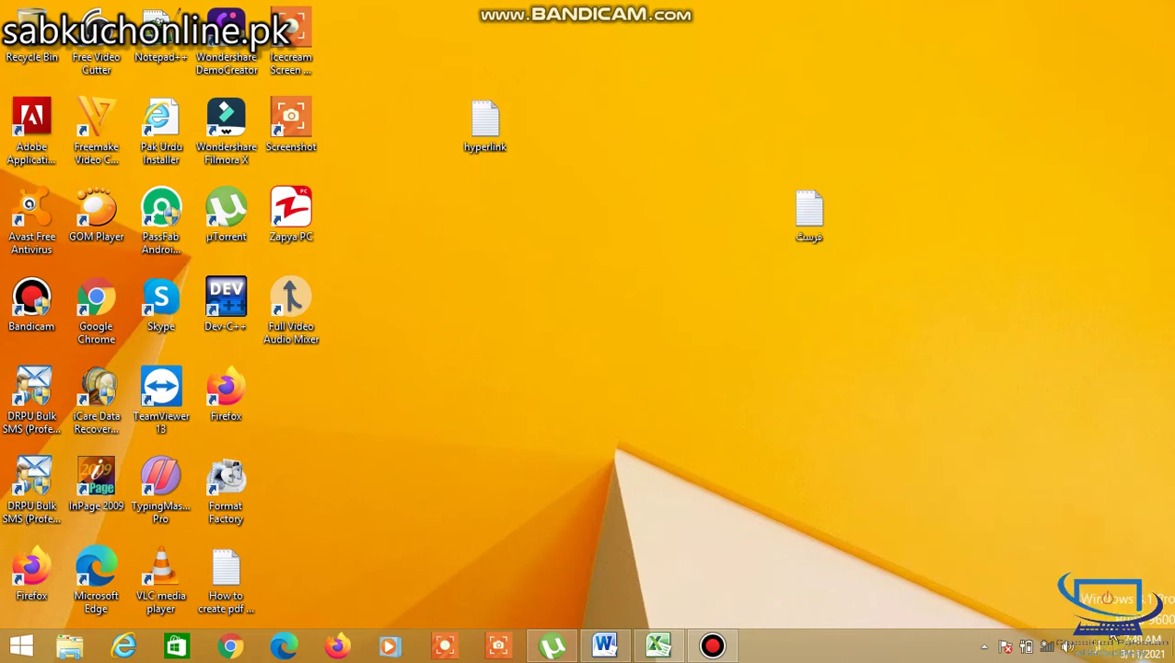
{"action": "left_click", "coordinate": [1089, 646]}
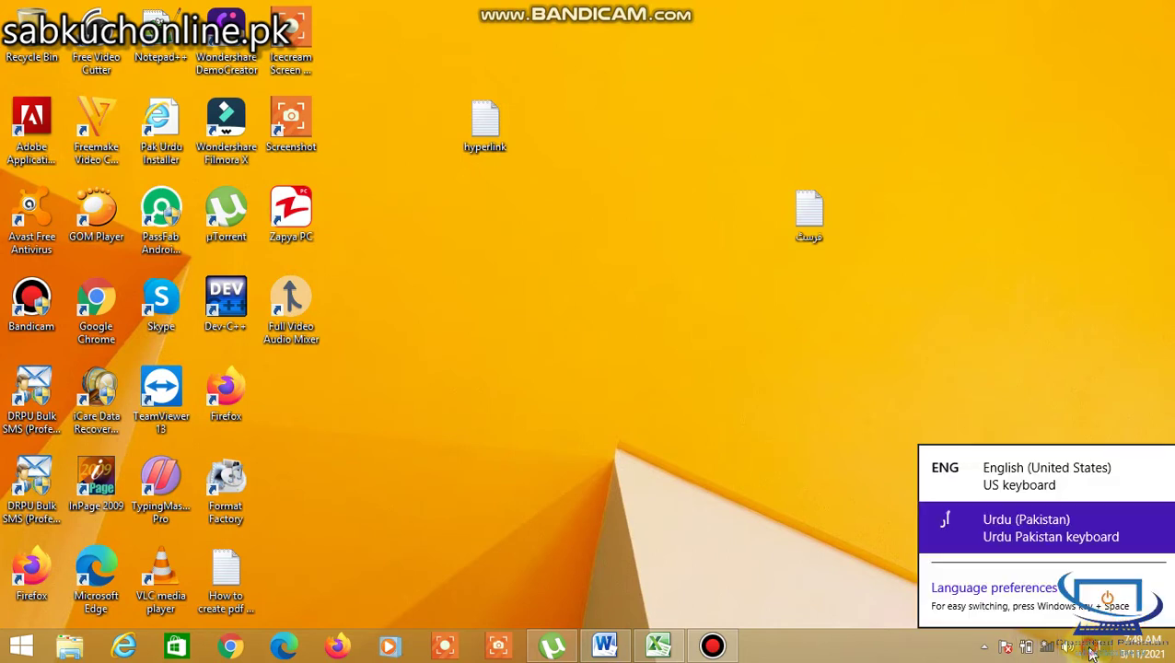
{"action": "left_click", "coordinate": [1024, 497]}
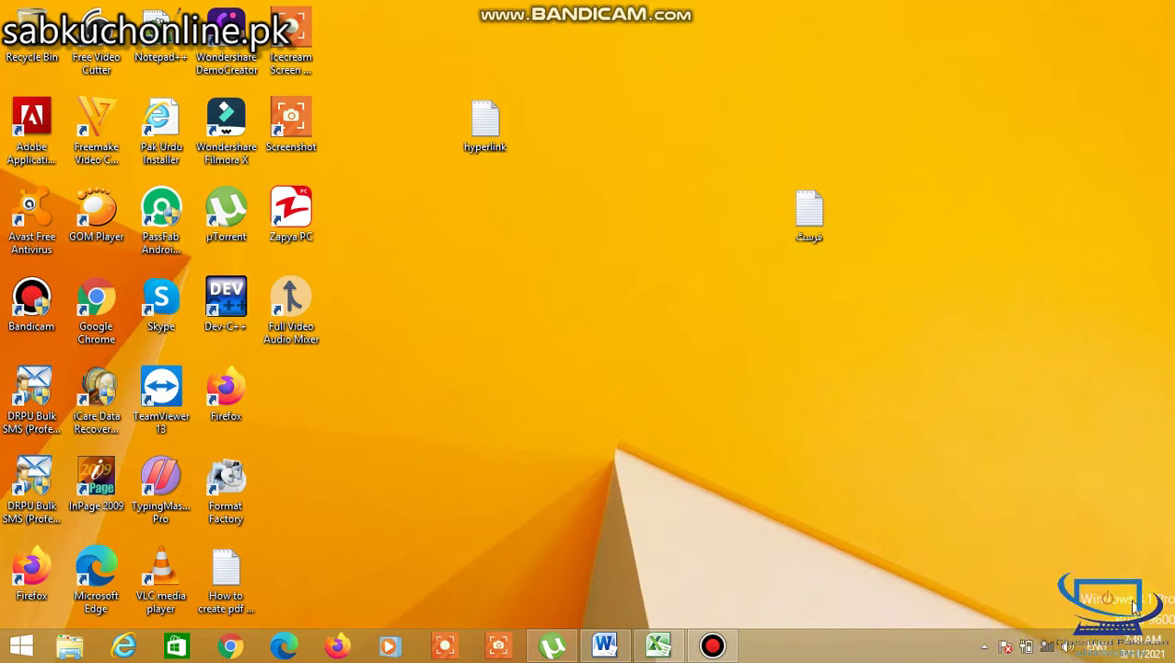
In Word, type 'How to type urdu in MS Office' and start a new line.
{"action": "left_click", "coordinate": [604, 645]}
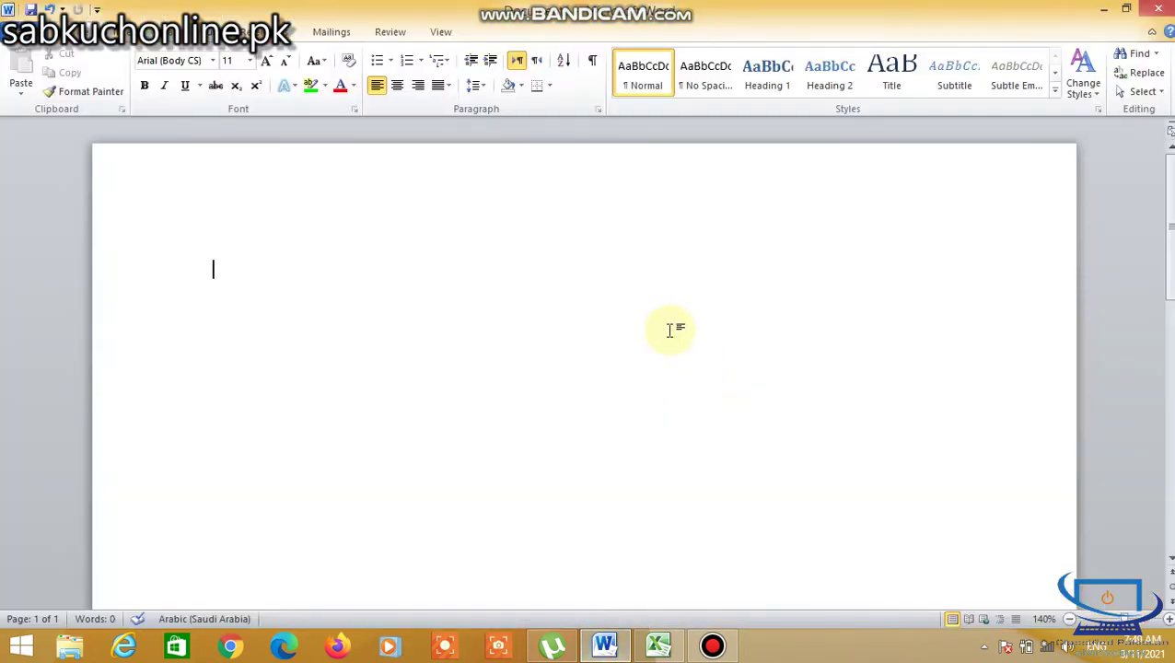
{"action": "type", "text": "how to ty"}
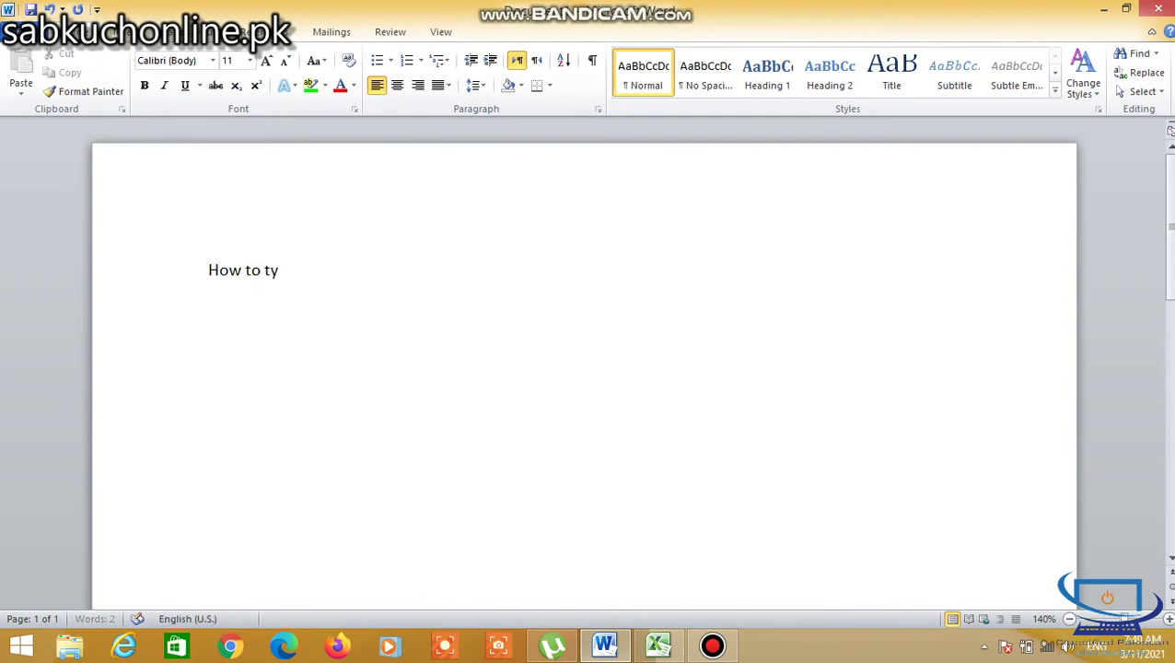
{"action": "type", "text": "pe urdu "}
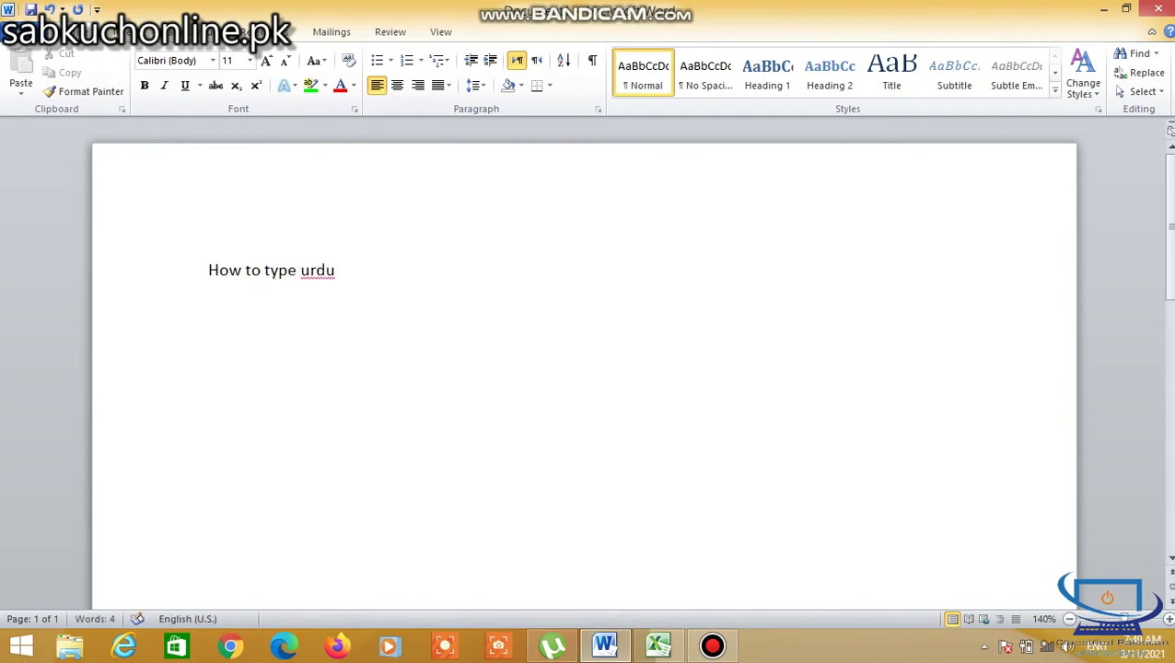
{"action": "type", "text": "in "}
{"action": "type", "text": "M"}
{"action": "type", "text": "S Office"}
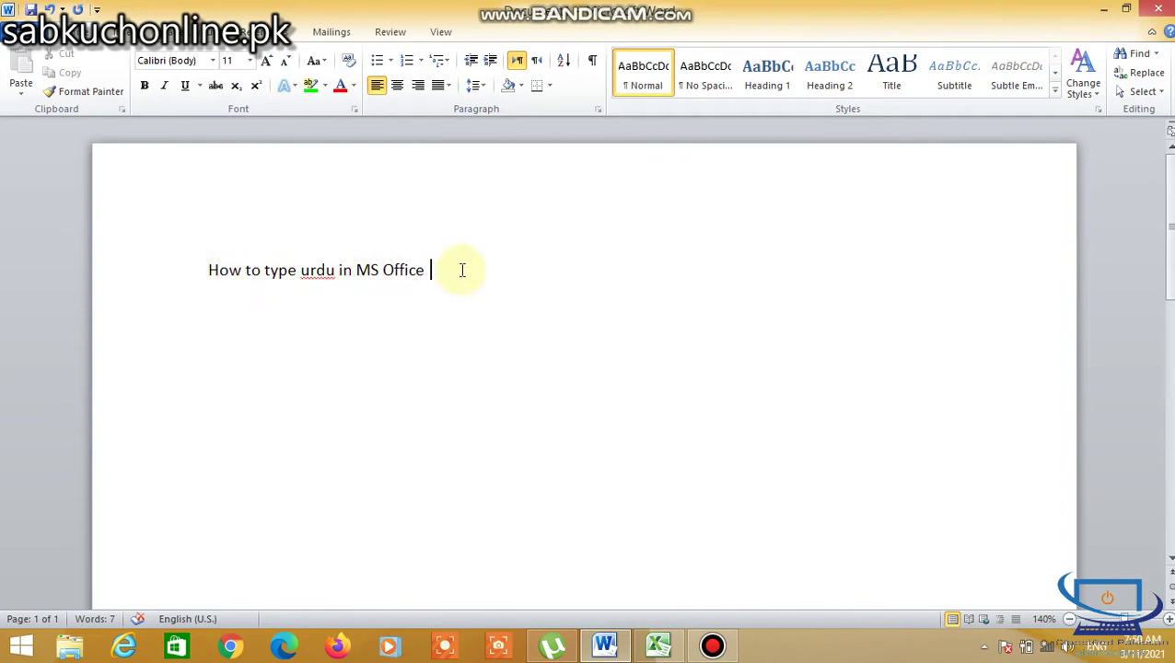
{"action": "key", "text": "Return"}
Minimize Word and browse This PC to the Study (F:) drive in File Explorer.
{"action": "left_click", "coordinate": [607, 644]}
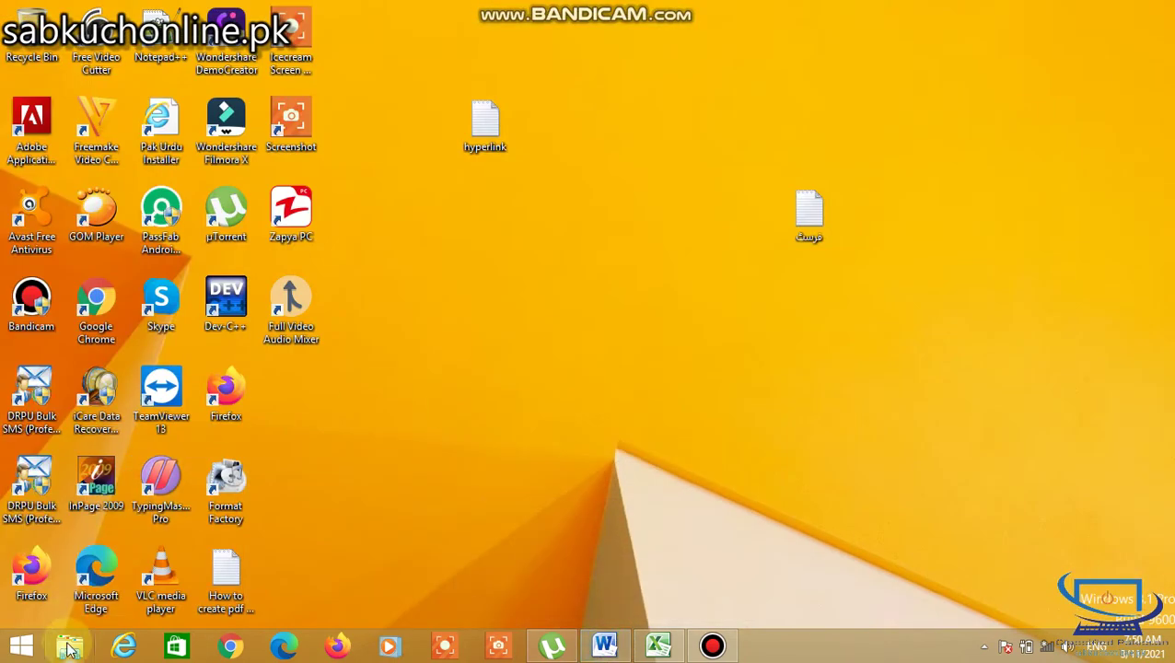
{"action": "left_click", "coordinate": [70, 645]}
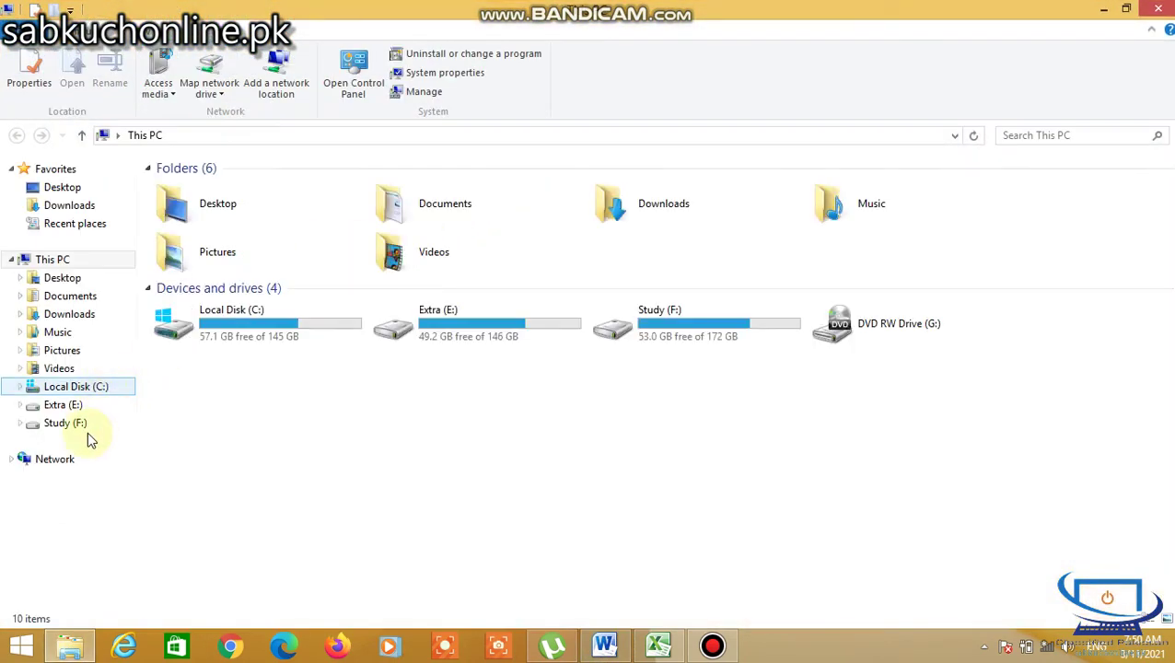
{"action": "left_click", "coordinate": [81, 425]}
{"action": "type", "text": "s"}
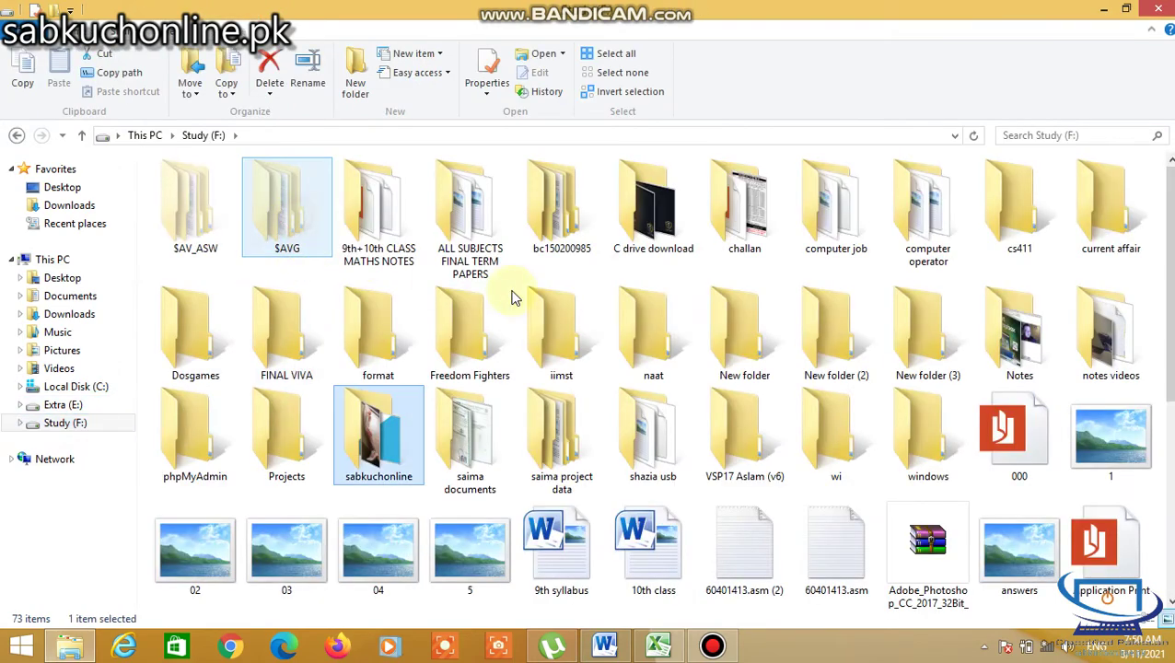
{"action": "type", "text": "aima ps"}
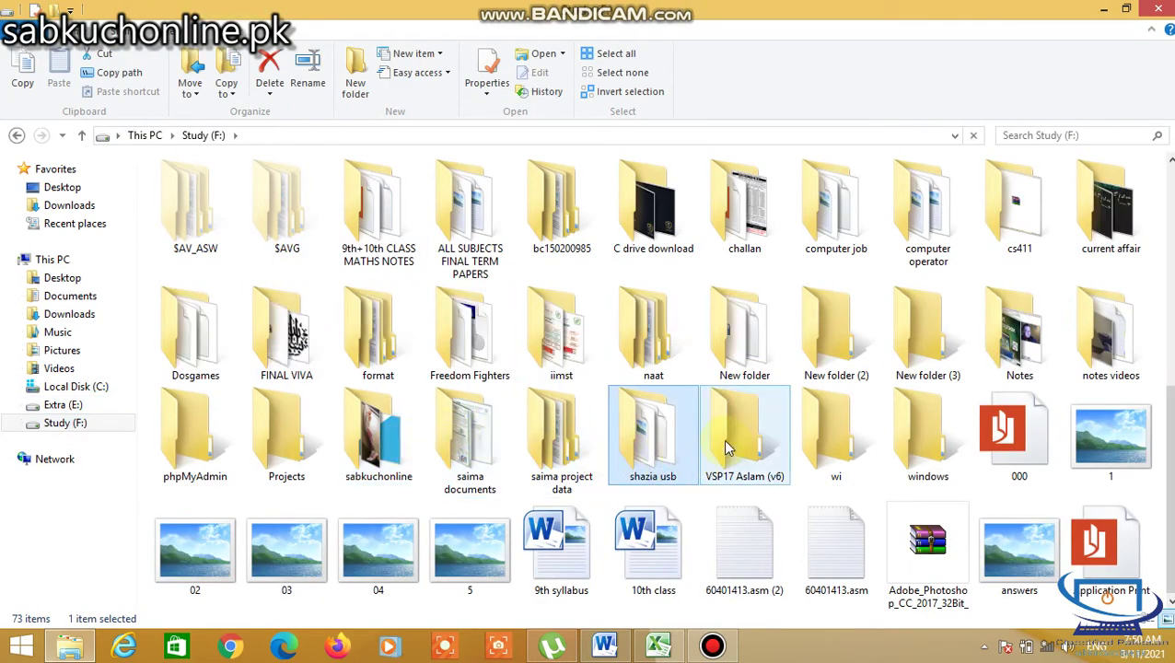
{"action": "type", "text": "a"}
{"action": "scroll", "coordinate": [829, 460], "scroll_direction": "up", "scroll_amount": 2}
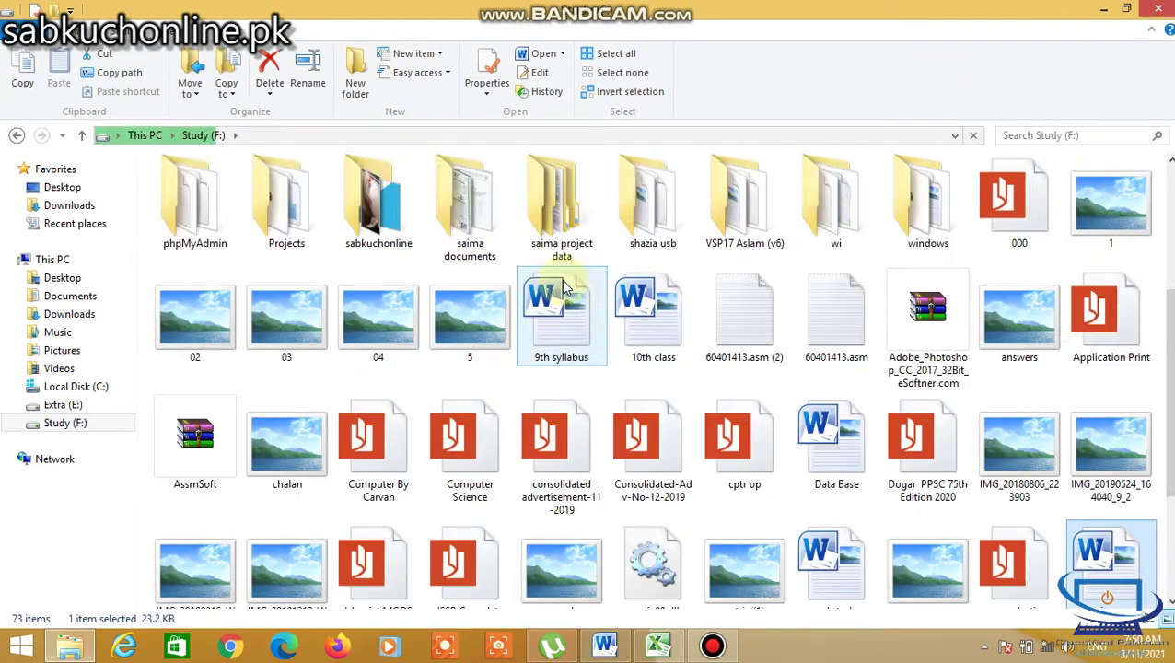
{"action": "scroll", "coordinate": [829, 460], "scroll_direction": "up", "scroll_amount": 3}
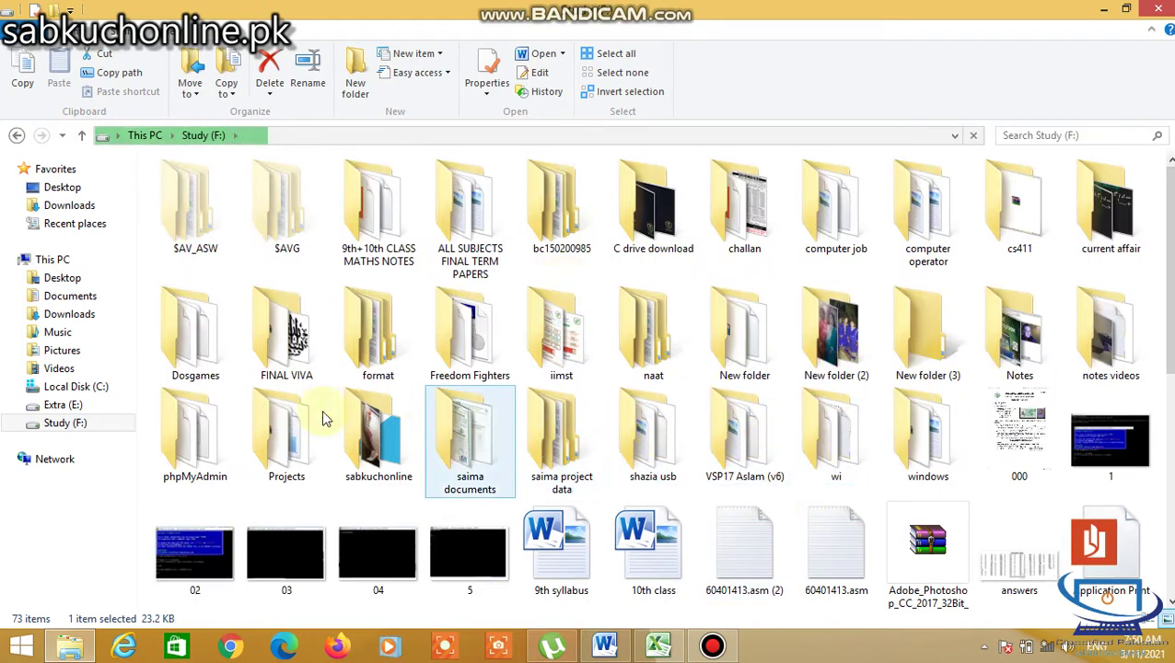
Go into the software folder on the Extra (E:) drive.
{"action": "left_click", "coordinate": [60, 405]}
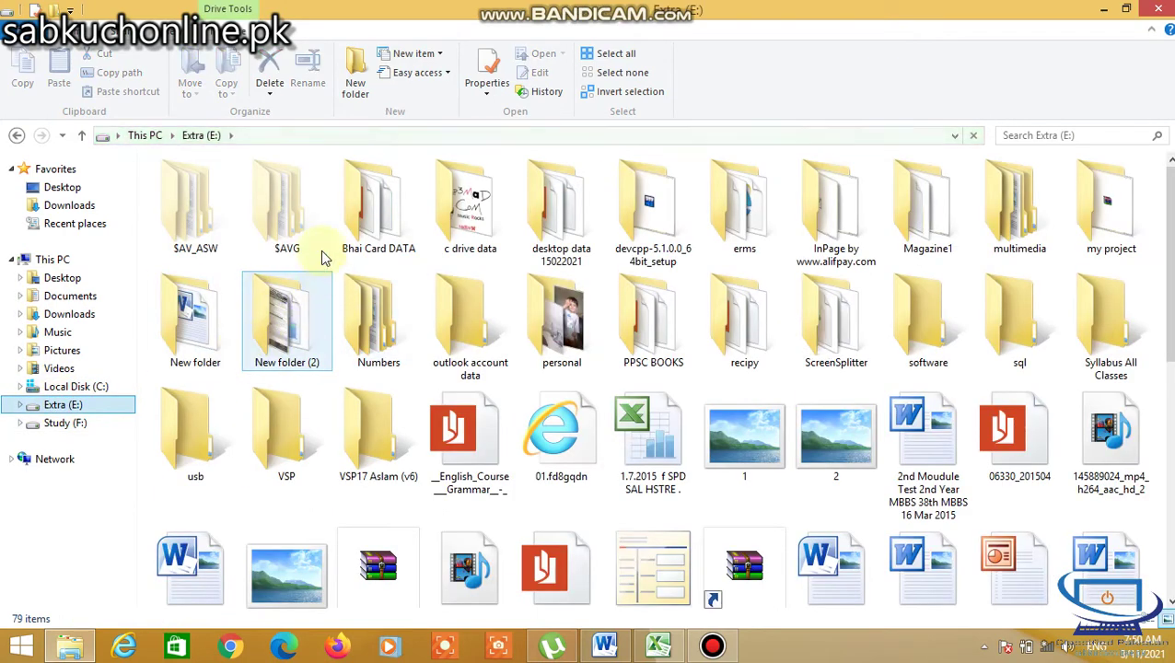
{"action": "key", "text": "s"}
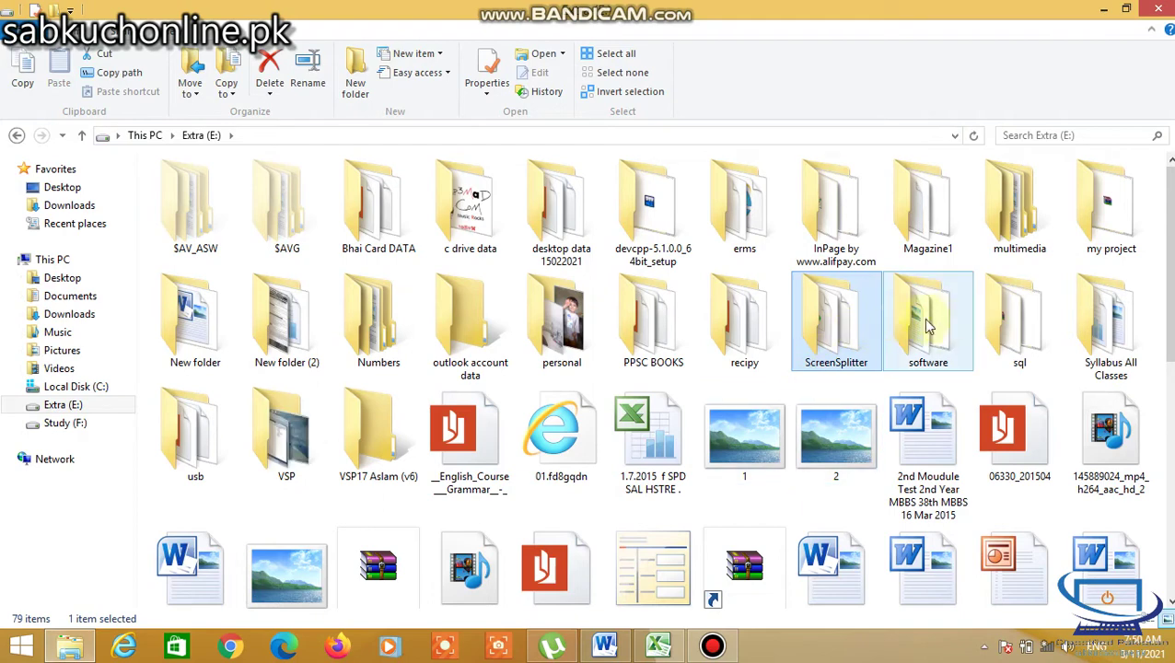
{"action": "double_click", "coordinate": [928, 322]}
{"action": "left_click", "coordinate": [564, 230]}
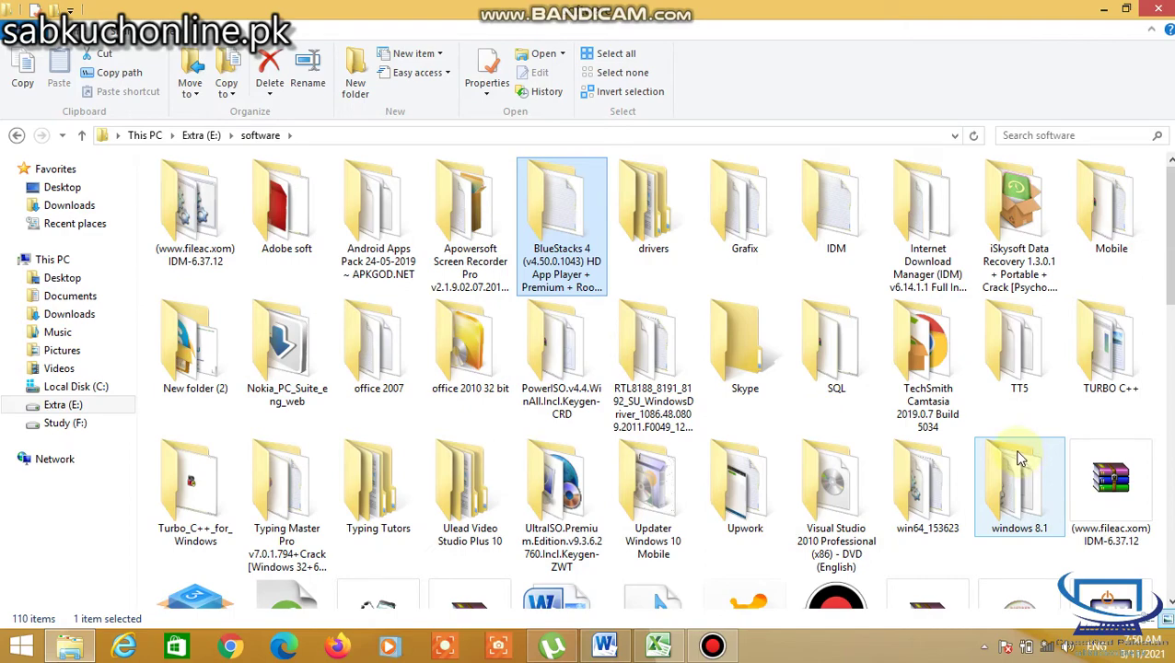
{"action": "scroll", "coordinate": [1016, 456], "scroll_direction": "down", "scroll_amount": 3}
{"action": "scroll", "coordinate": [985, 471], "scroll_direction": "down", "scroll_amount": 2}
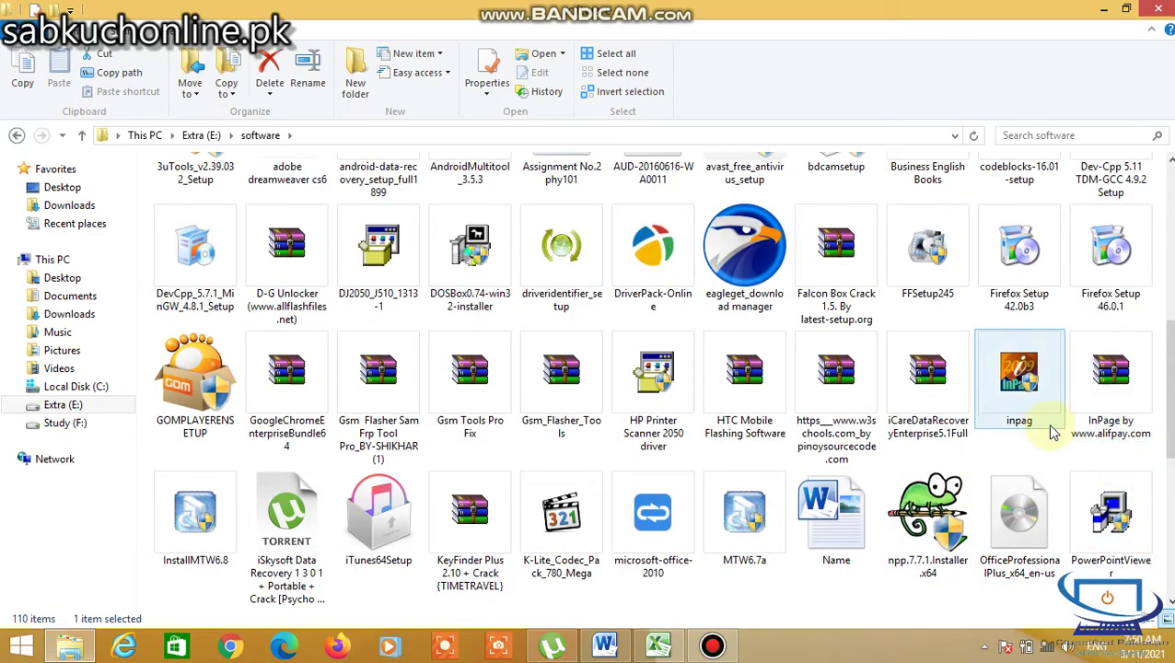
View the properties of Urdu_Phonetic_kb_v1.0, then close them and File Explorer.
{"action": "key", "text": "u"}
{"action": "key", "text": "u"}
{"action": "key", "text": "u"}
{"action": "key", "text": "u"}
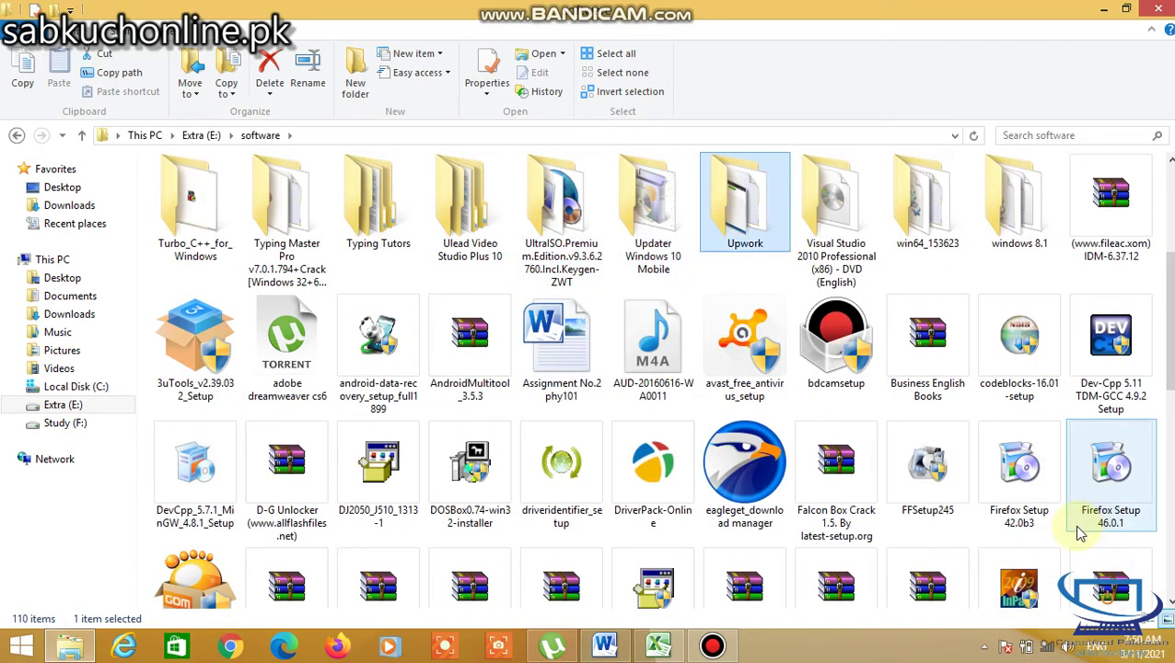
{"action": "key", "text": "u"}
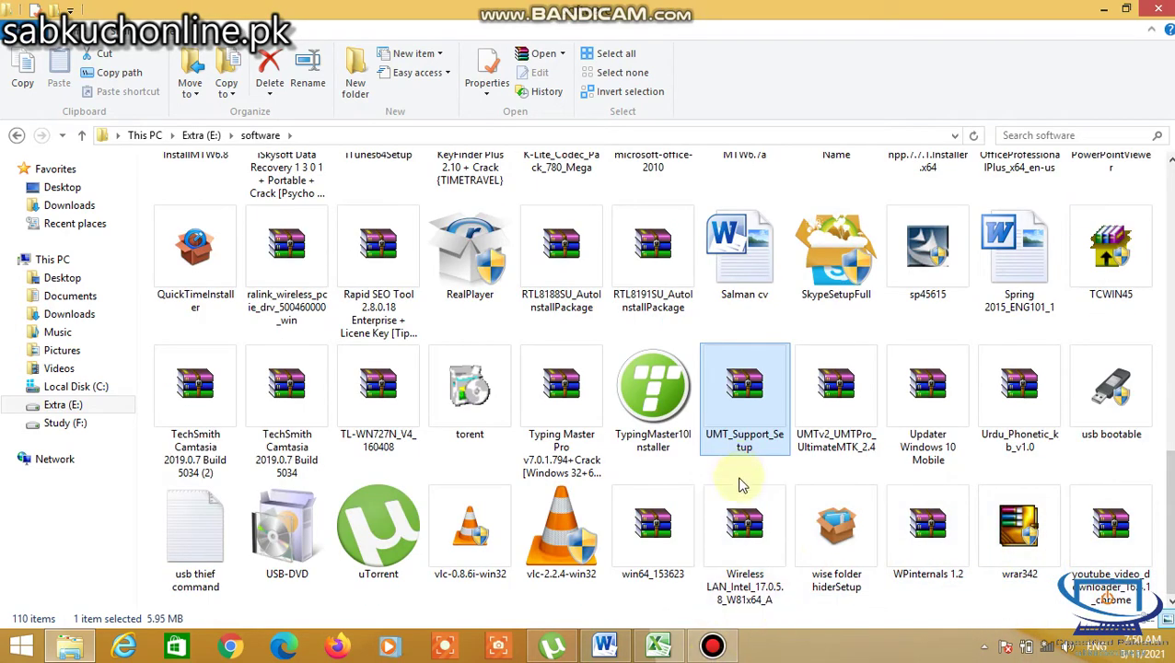
{"action": "key", "text": "u"}
{"action": "left_click", "coordinate": [1019, 435]}
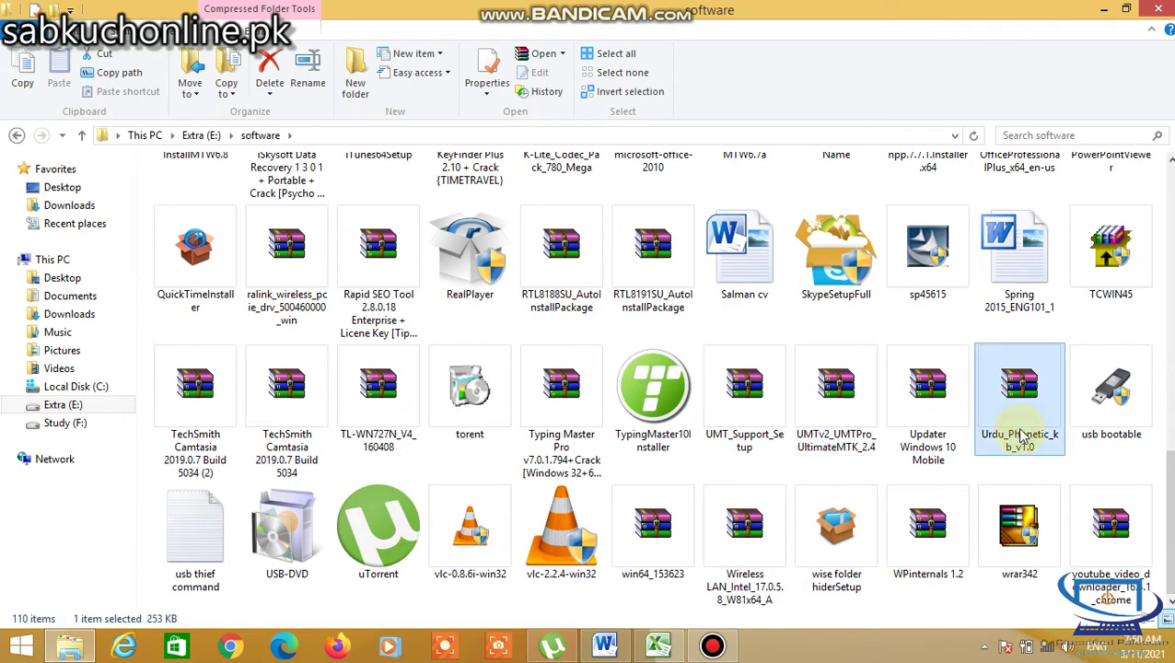
{"action": "right_click", "coordinate": [1019, 434]}
{"action": "left_click", "coordinate": [1011, 417]}
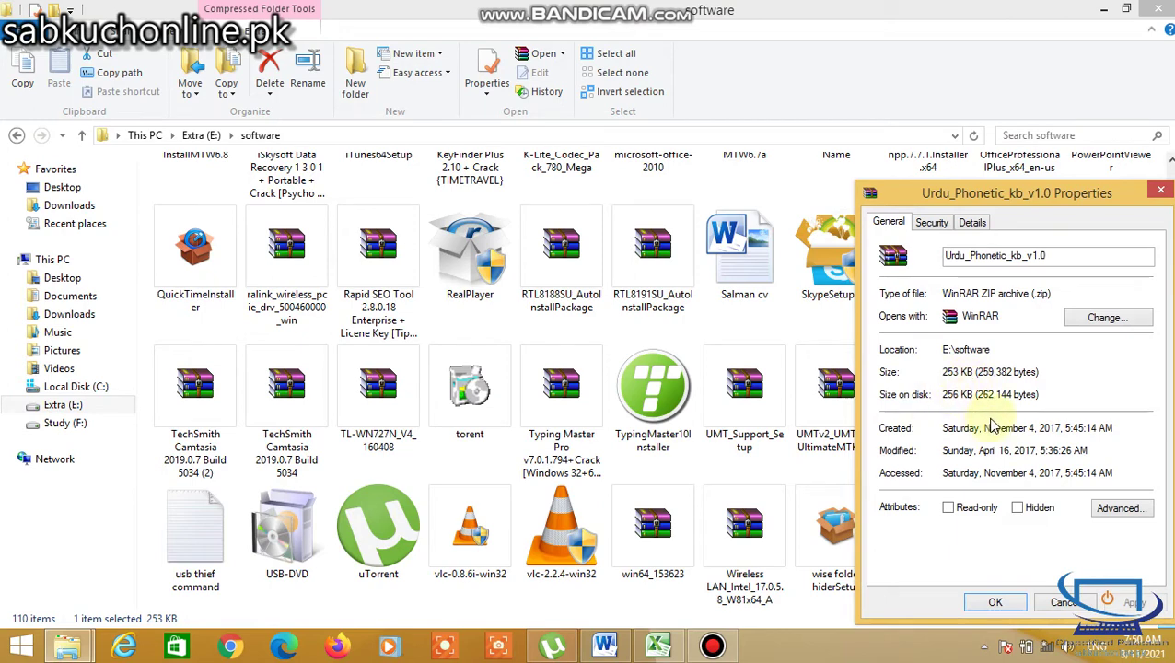
{"action": "left_click", "coordinate": [1060, 603]}
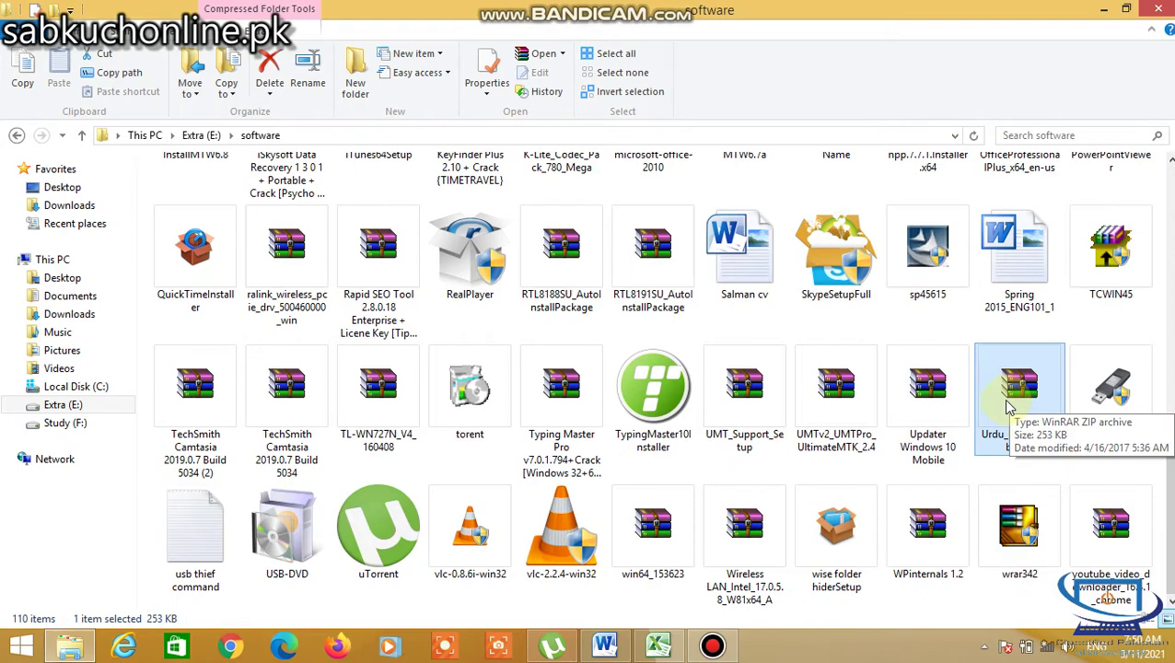
{"action": "left_click", "coordinate": [1103, 9]}
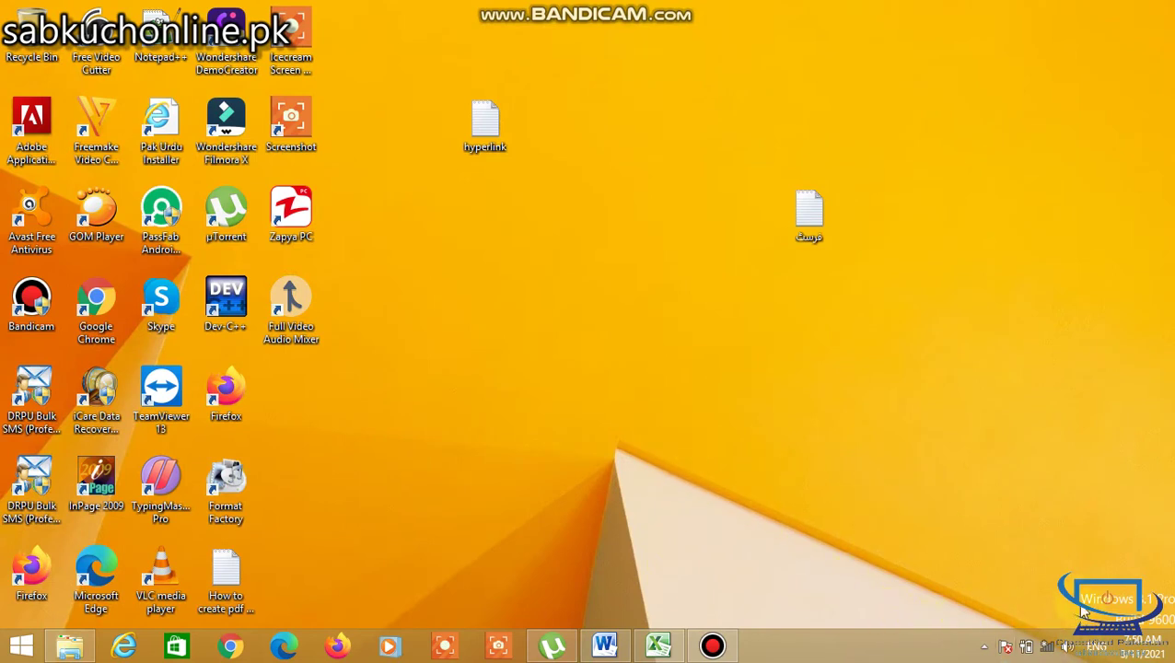
Switch the keyboard input to Urdu (Pakistan) and bring the Word document back.
{"action": "left_click", "coordinate": [1095, 647]}
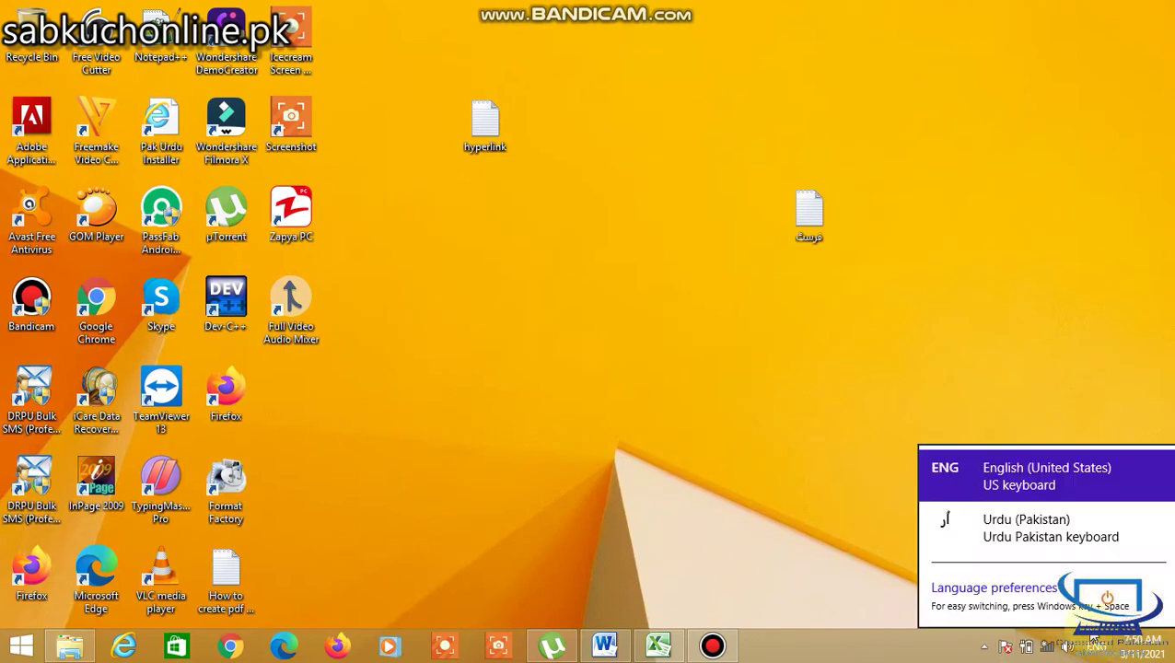
{"action": "left_click", "coordinate": [1039, 539]}
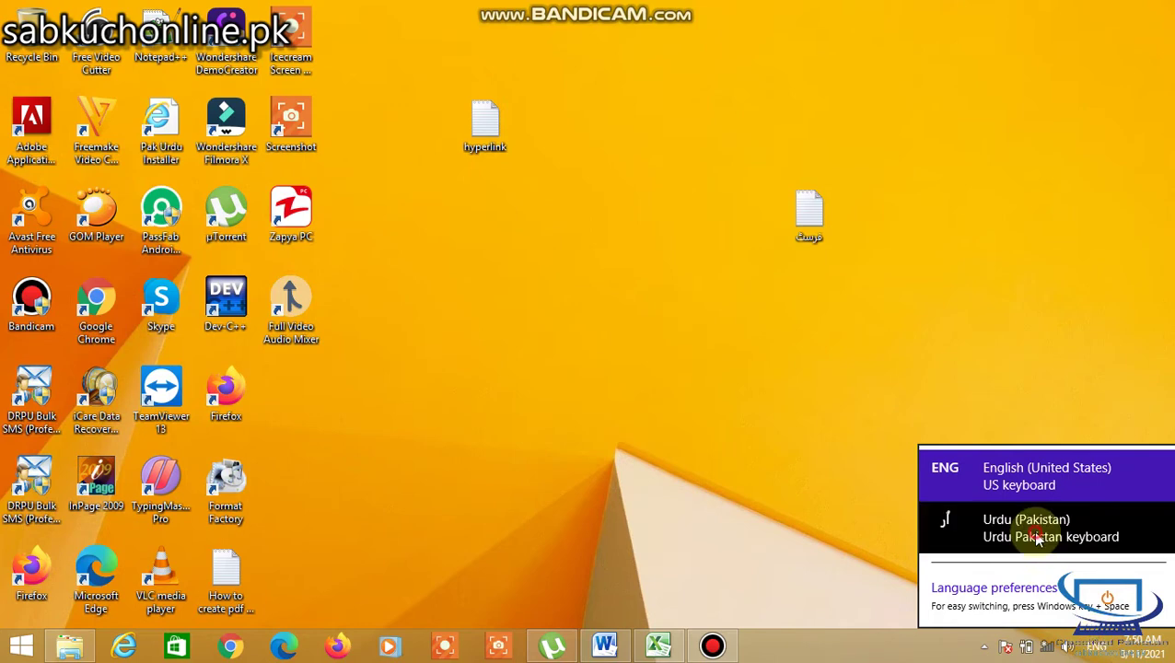
{"action": "left_click", "coordinate": [606, 643]}
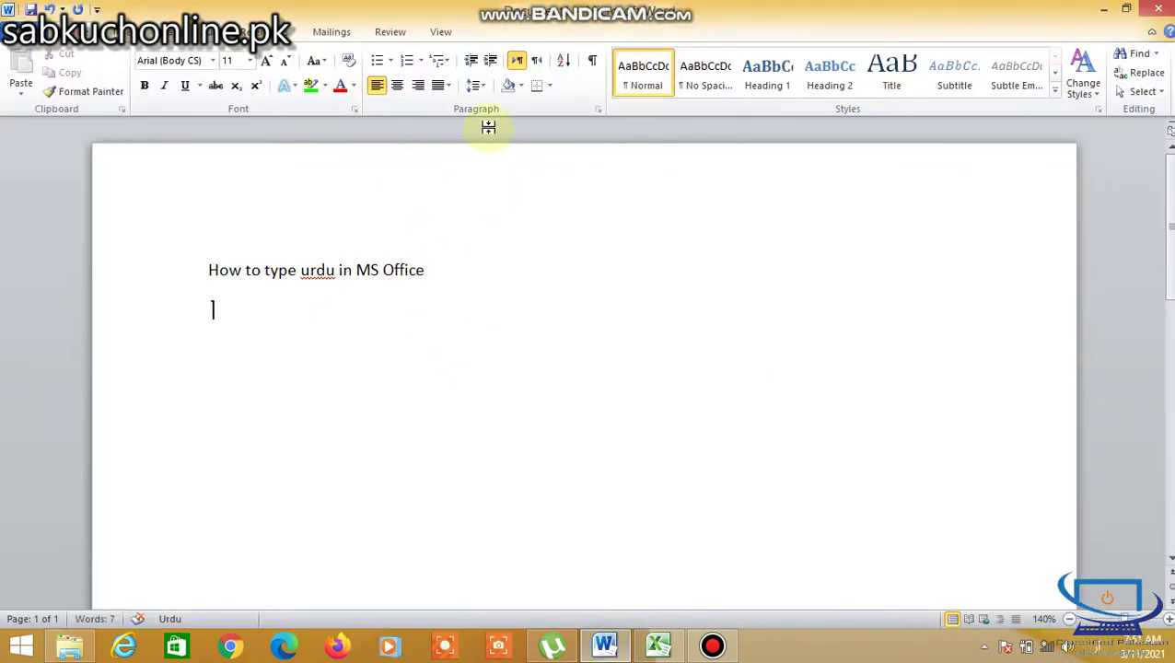
Right-align the empty line and type 'ہم کیسے اردو ٹائپ کر سکتے ہیں ؟'.
{"action": "left_click", "coordinate": [418, 85]}
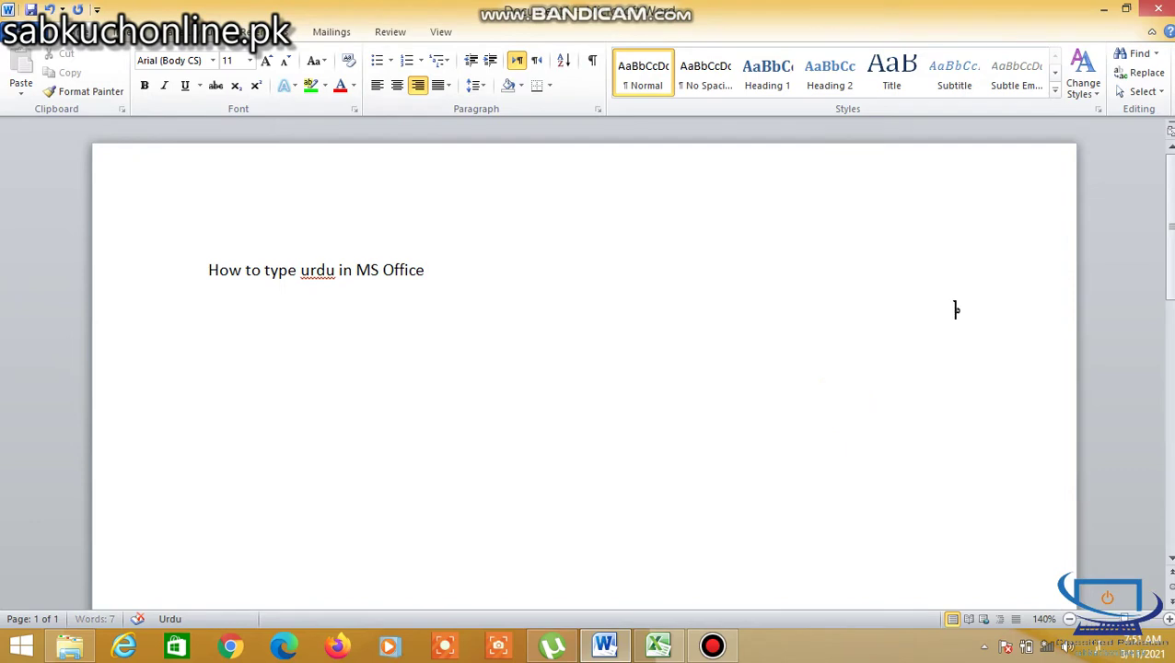
{"action": "type", "text": "ل"}
{"action": "key", "text": "BackSpace"}
{"action": "type", "text": "ح"}
{"action": "type", "text": "ر"}
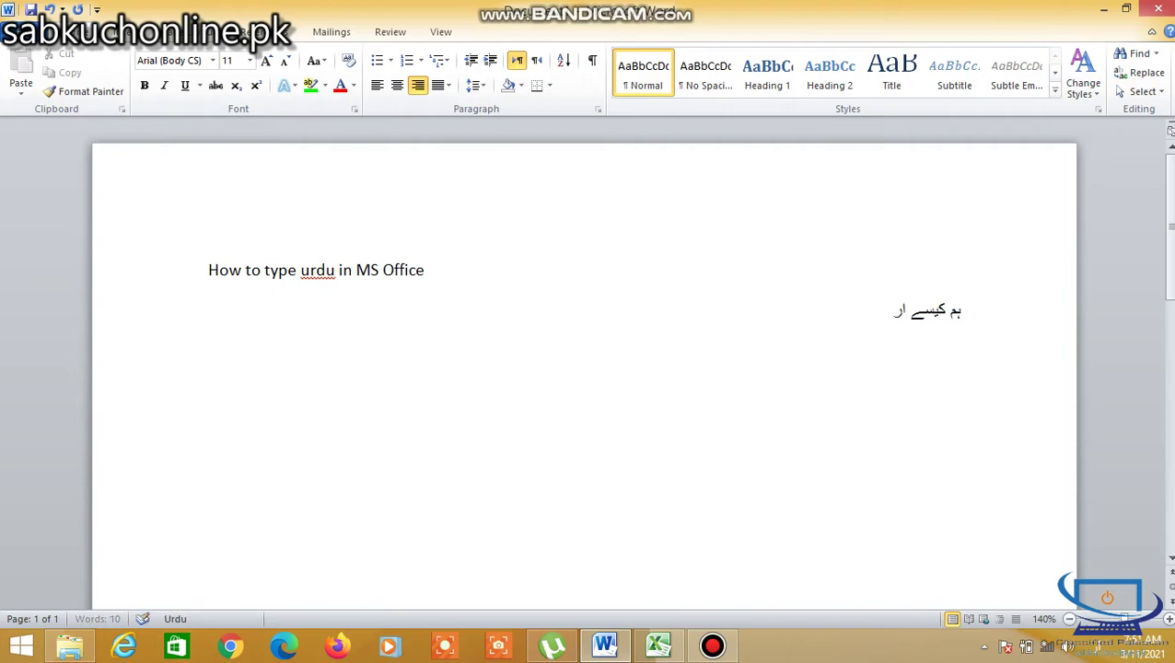
{"action": "type", "text": " ٹائپ"}
{"action": "type", "text": " کر"}
{"action": "type", "text": " سکتے ہیں"}
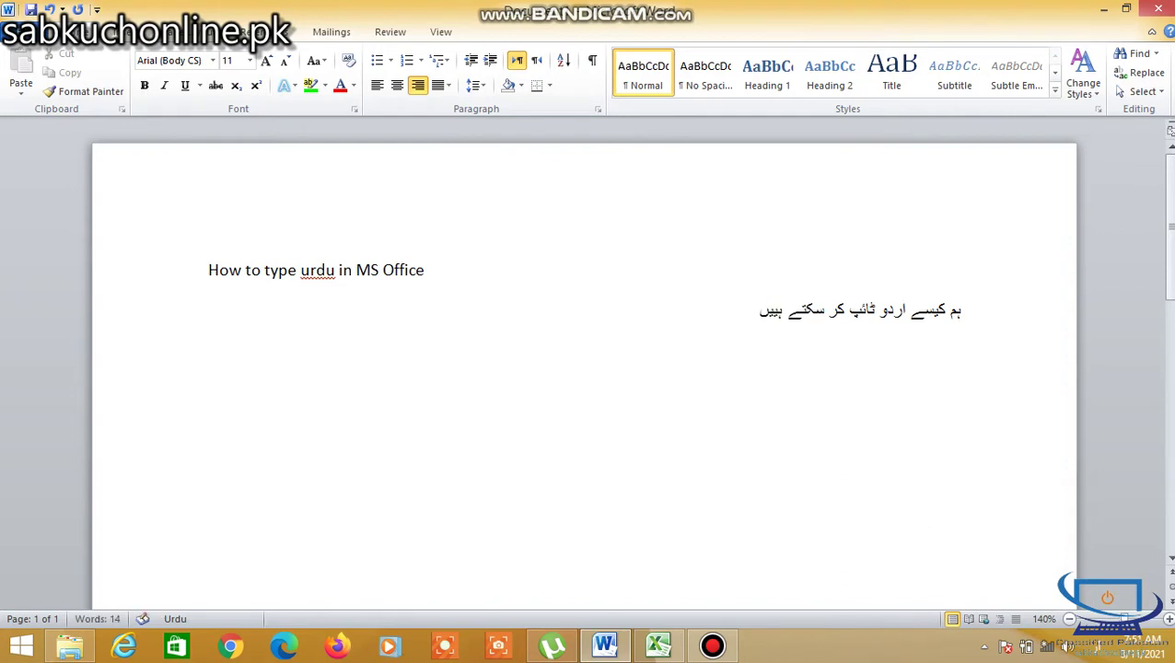
{"action": "key", "text": "BackSpace"}
{"action": "type", "text": "ں"}
{"action": "type", "text": " ؟"}
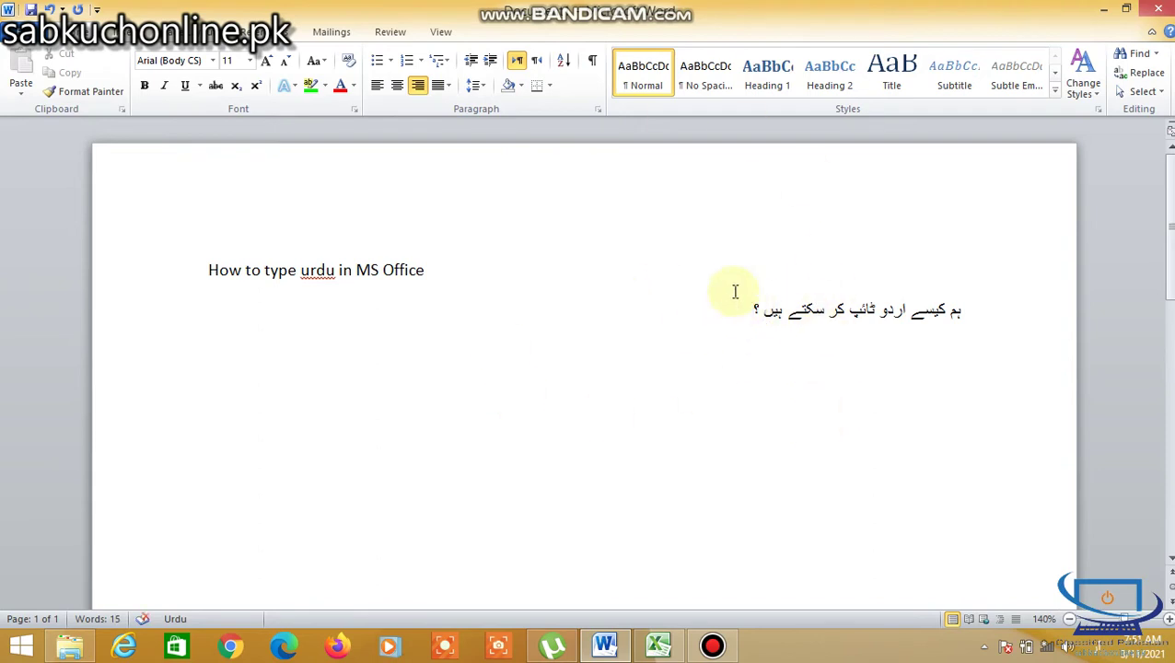
In Excel, type Urdu labels for name, father's name (ولدیت) and ID card number in K7–K9.
{"action": "left_click", "coordinate": [657, 645]}
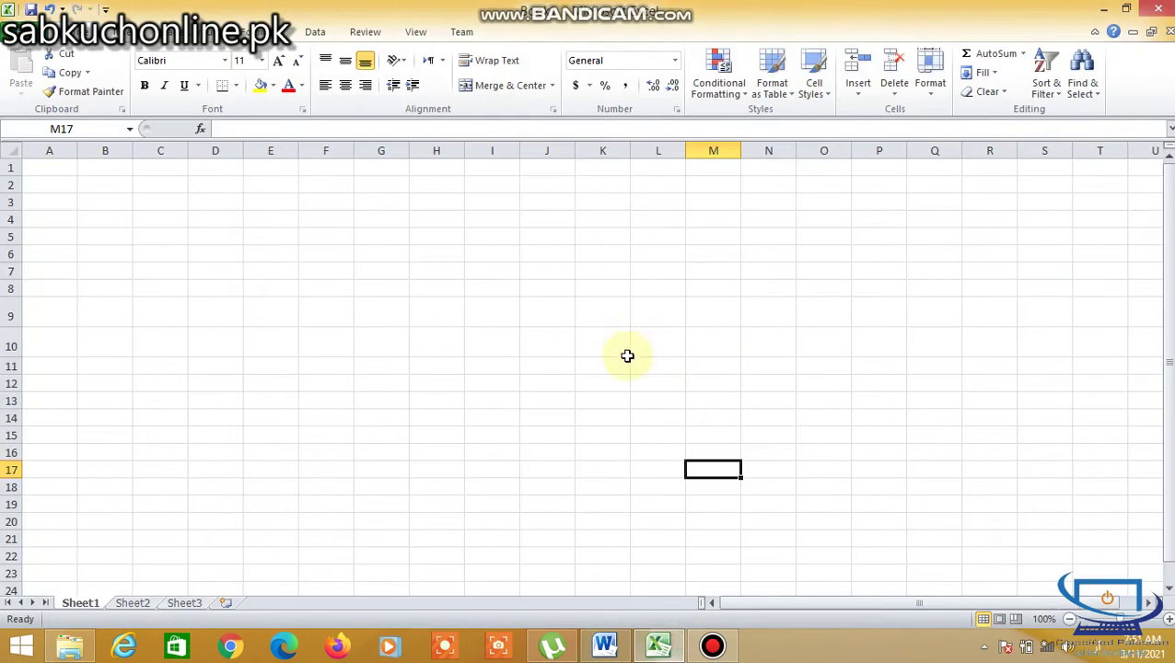
{"action": "left_click", "coordinate": [622, 273]}
{"action": "type", "text": "ام"}
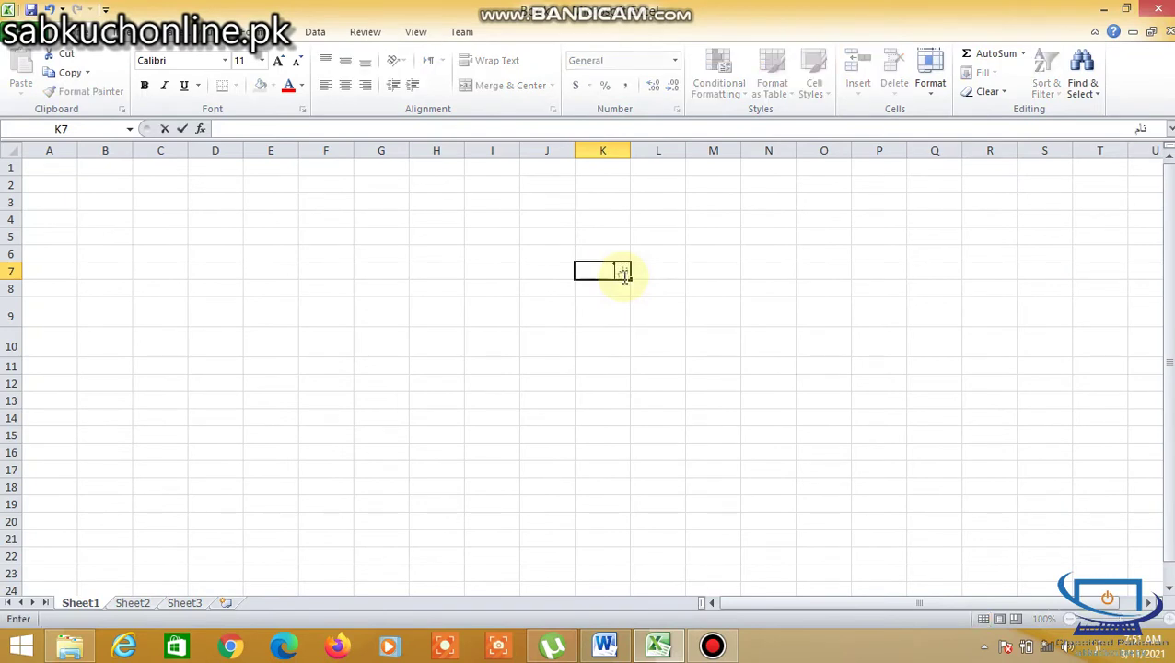
{"action": "key", "text": "Return"}
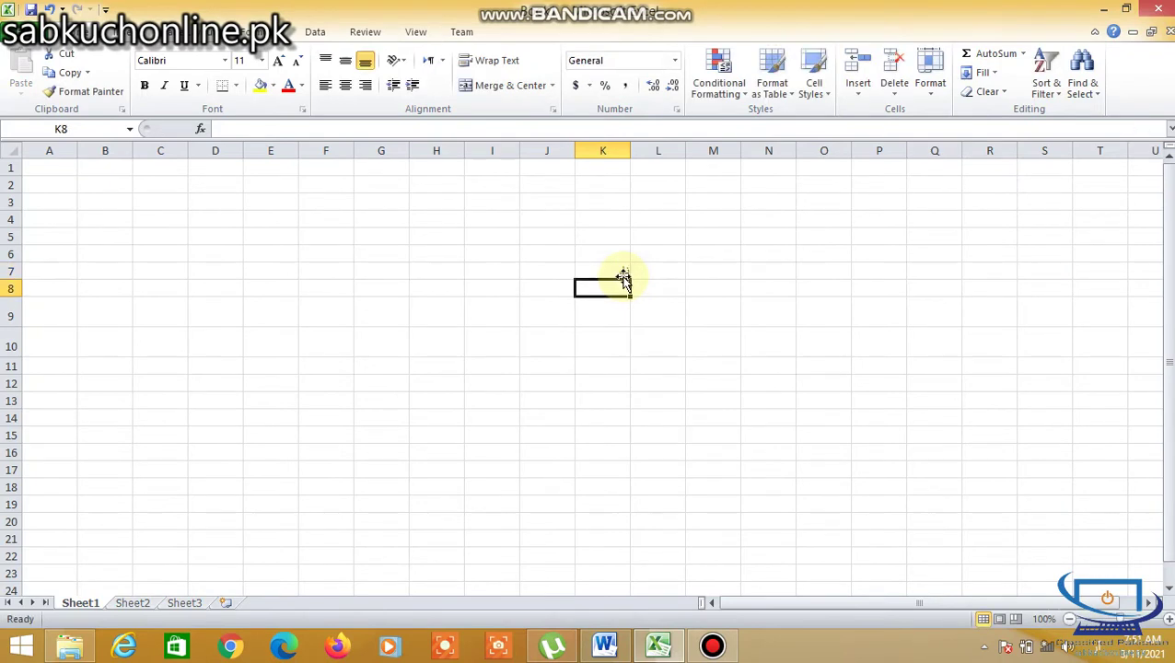
{"action": "type", "text": "ر"}
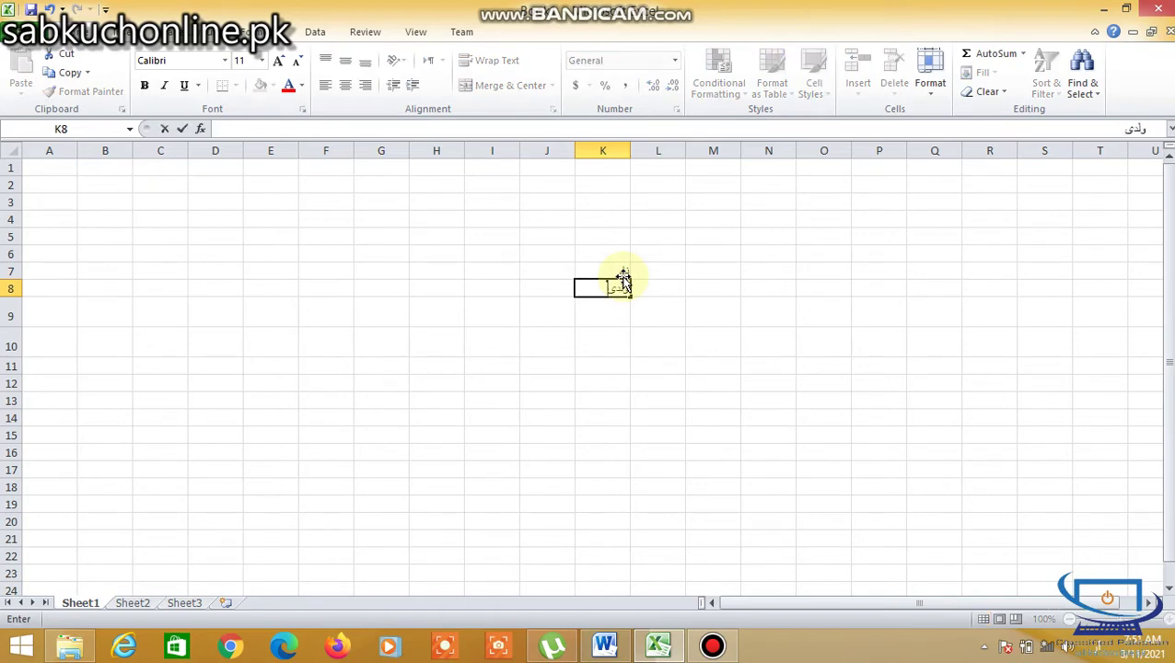
{"action": "type", "text": "تت"}
{"action": "key", "text": "Return"}
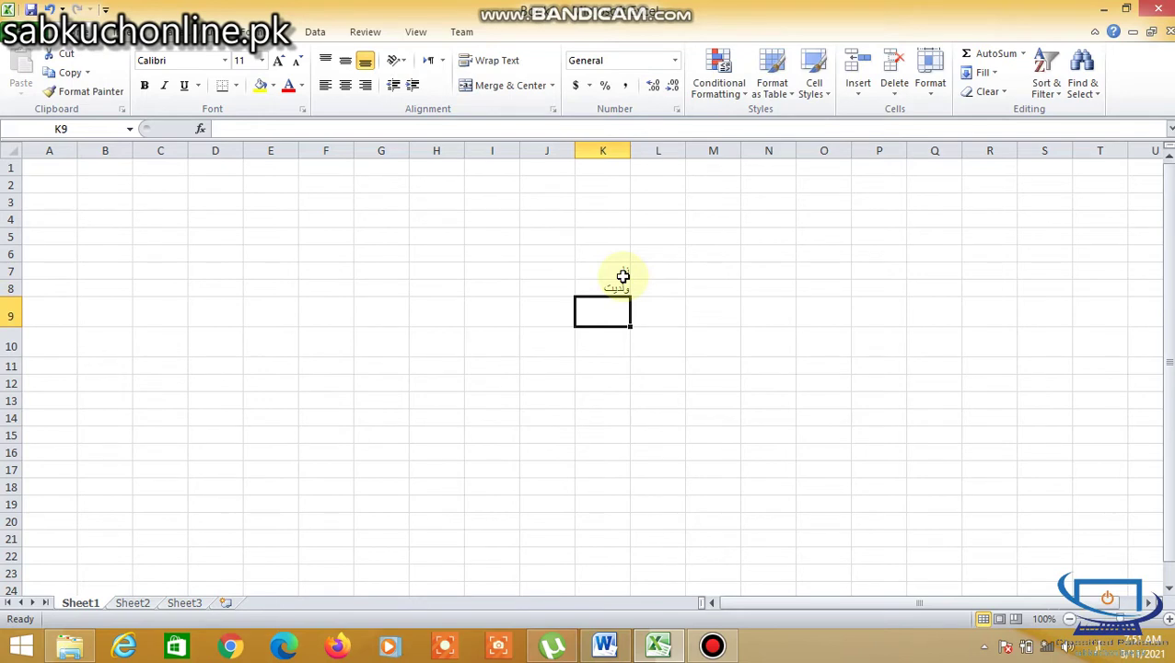
{"action": "type", "text": "ت"}
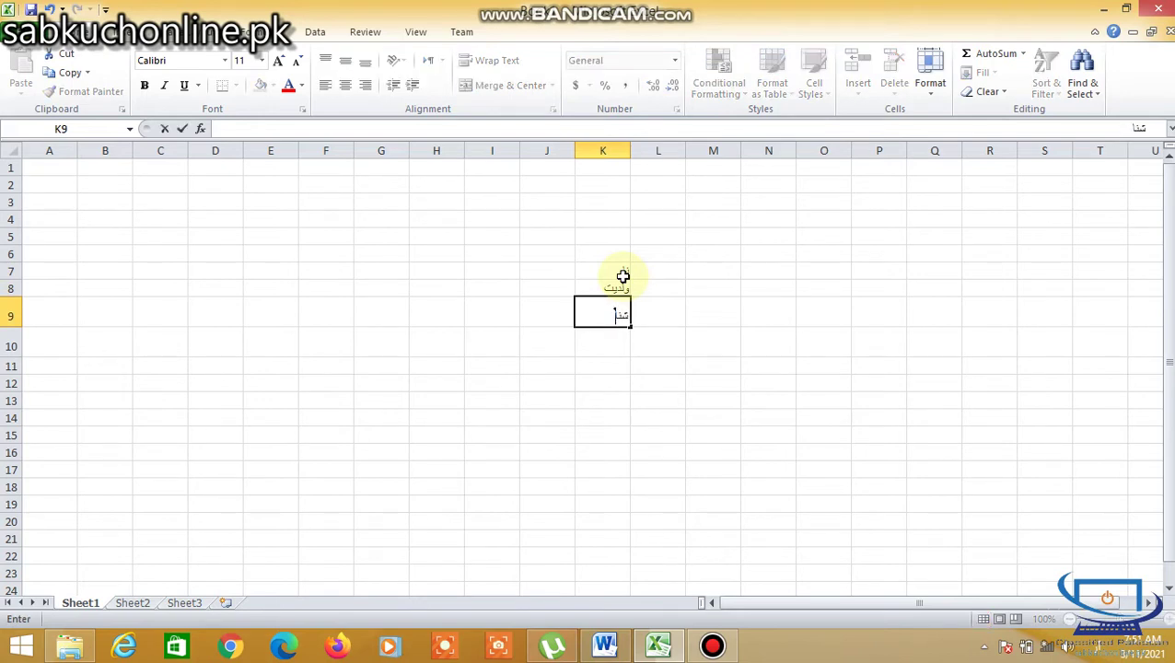
{"action": "type", "text": "تی کارڈ نمبر"}
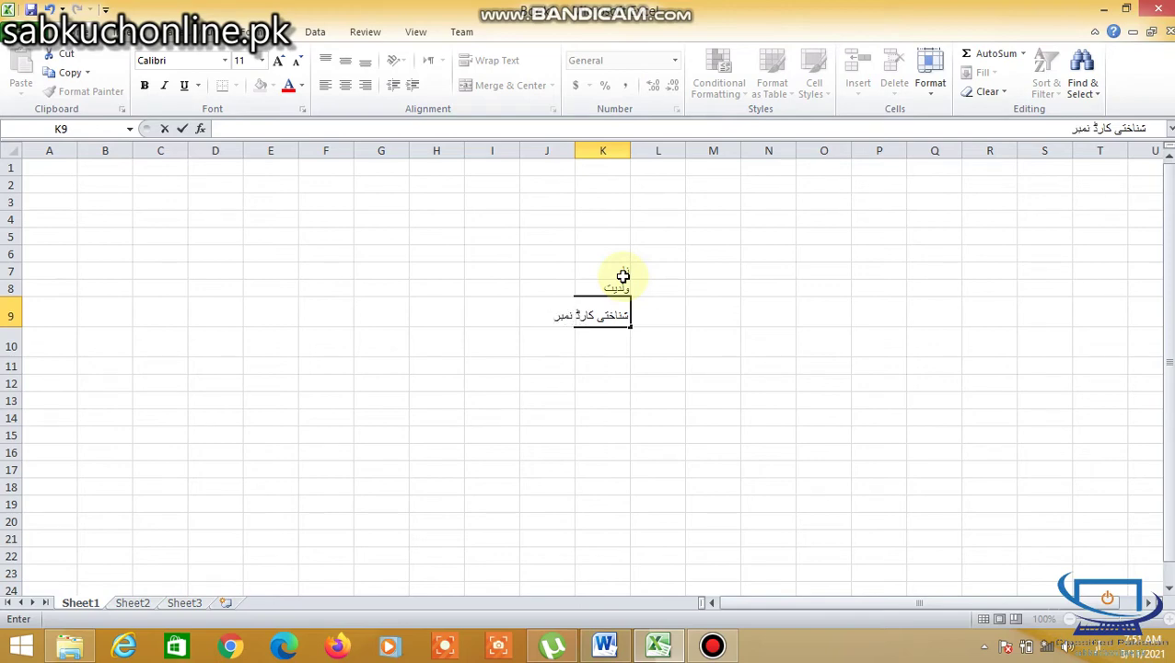
Finish the K9 label 'شناختی کارڈ نمبر' and set K7:K9 to font size 20.
{"action": "left_click", "coordinate": [635, 363]}
{"action": "left_click_drag", "start_coordinate": [616, 271], "coordinate": [613, 310]}
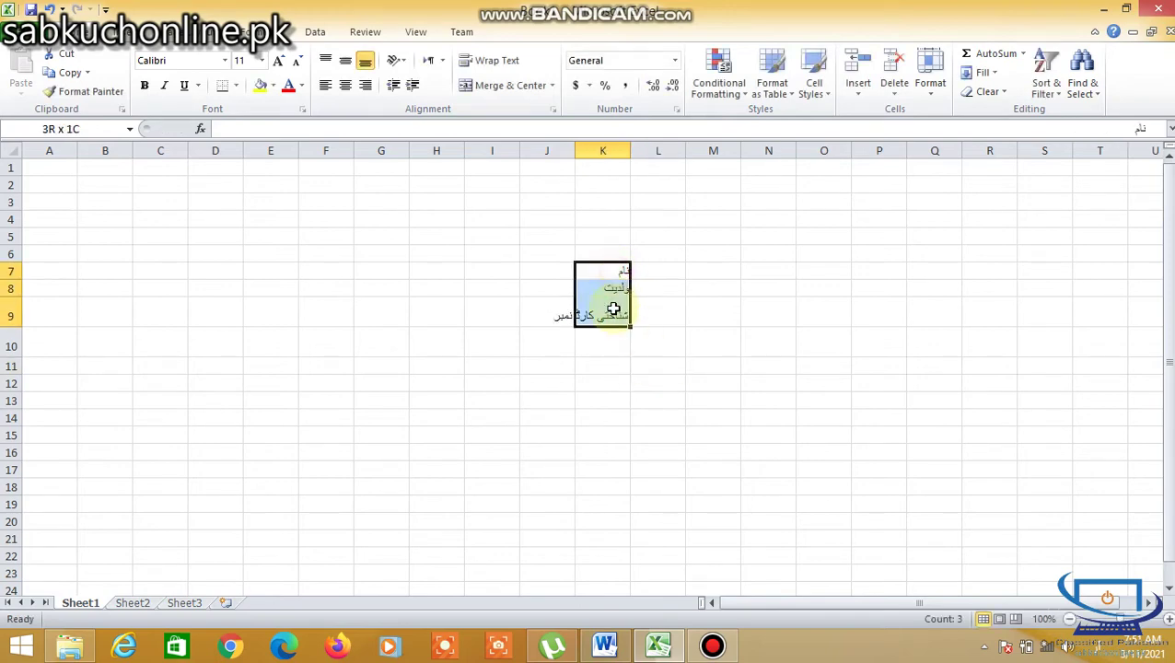
{"action": "left_click", "coordinate": [261, 59]}
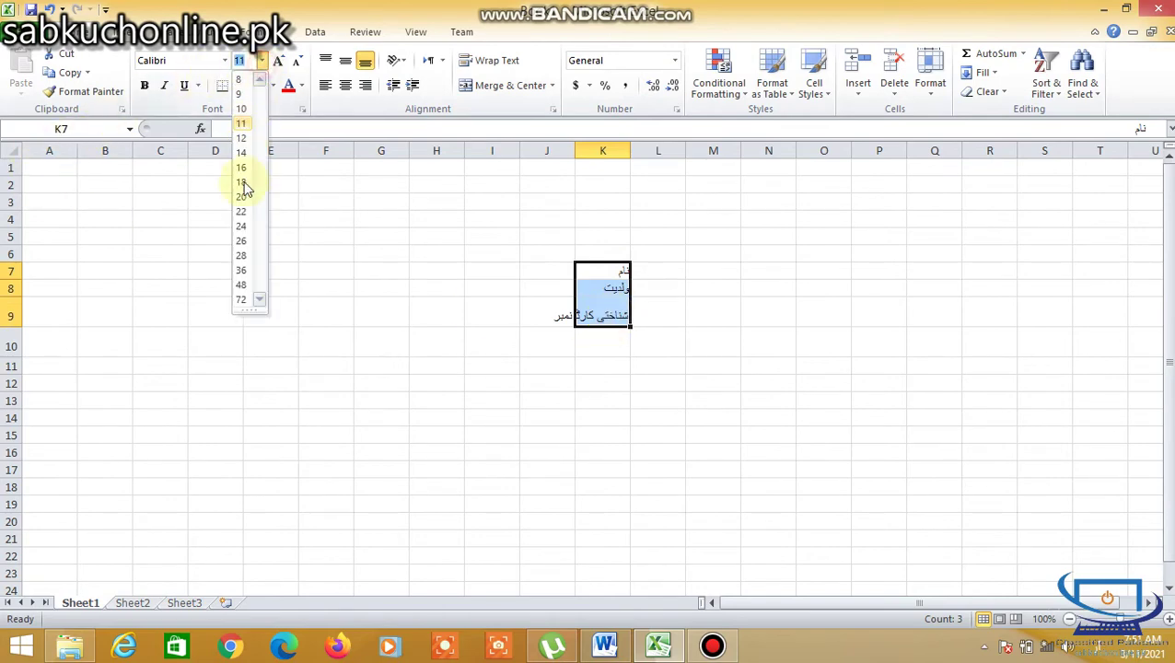
{"action": "left_click", "coordinate": [242, 199]}
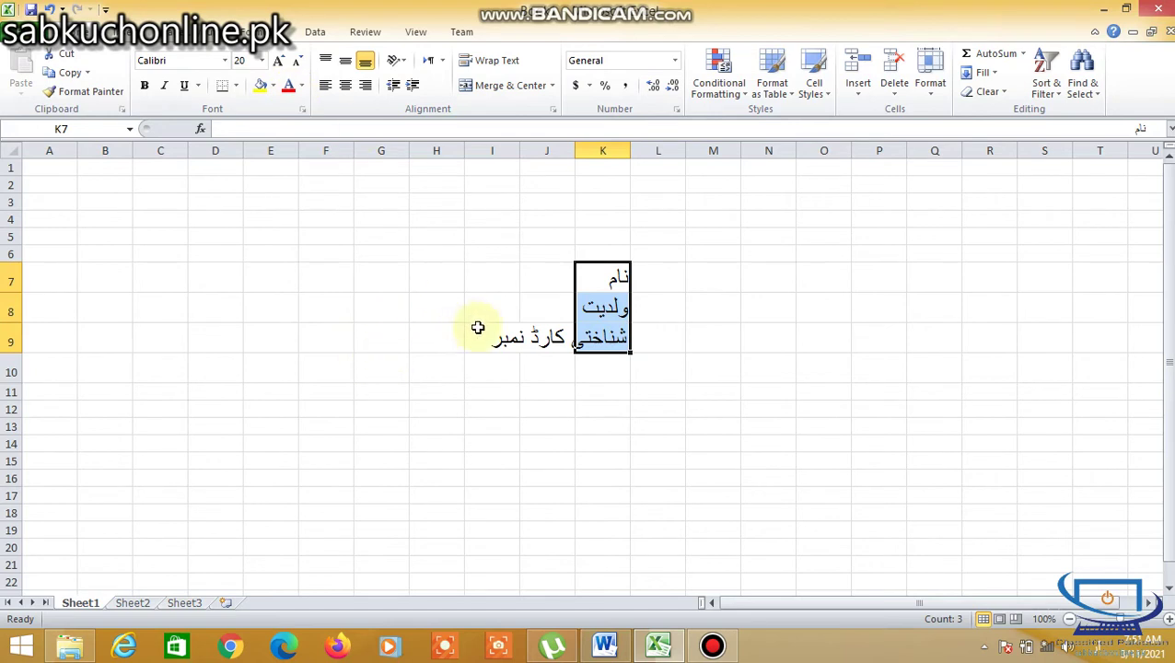
{"action": "left_click", "coordinate": [657, 340]}
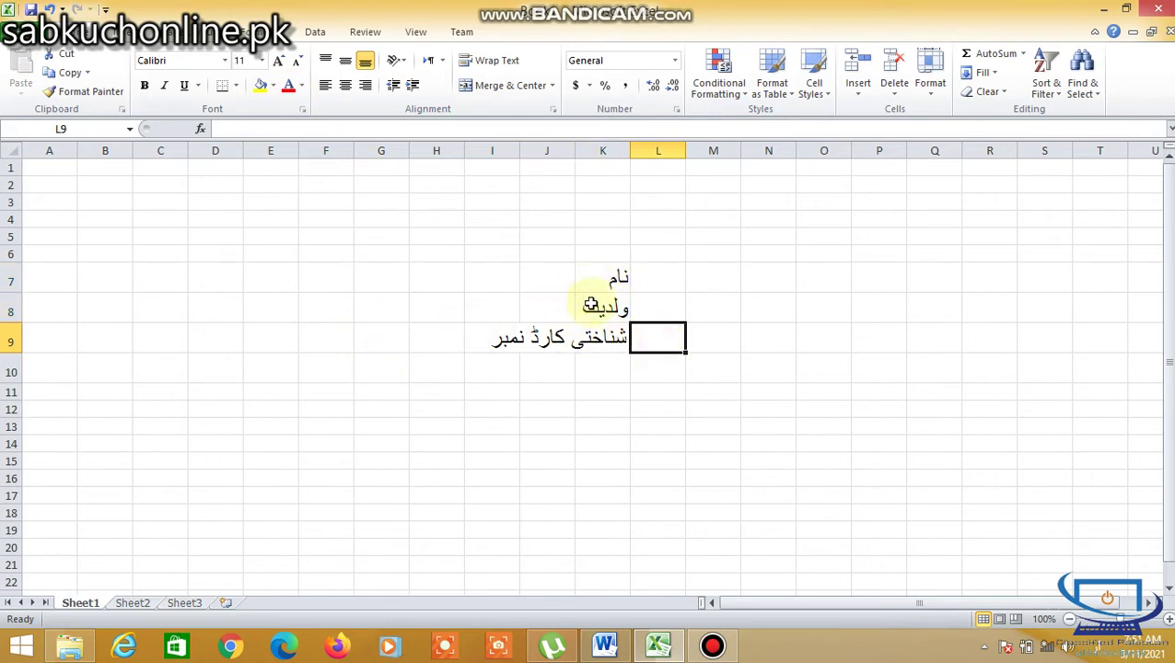
{"action": "left_click_drag", "start_coordinate": [591, 281], "coordinate": [589, 343]}
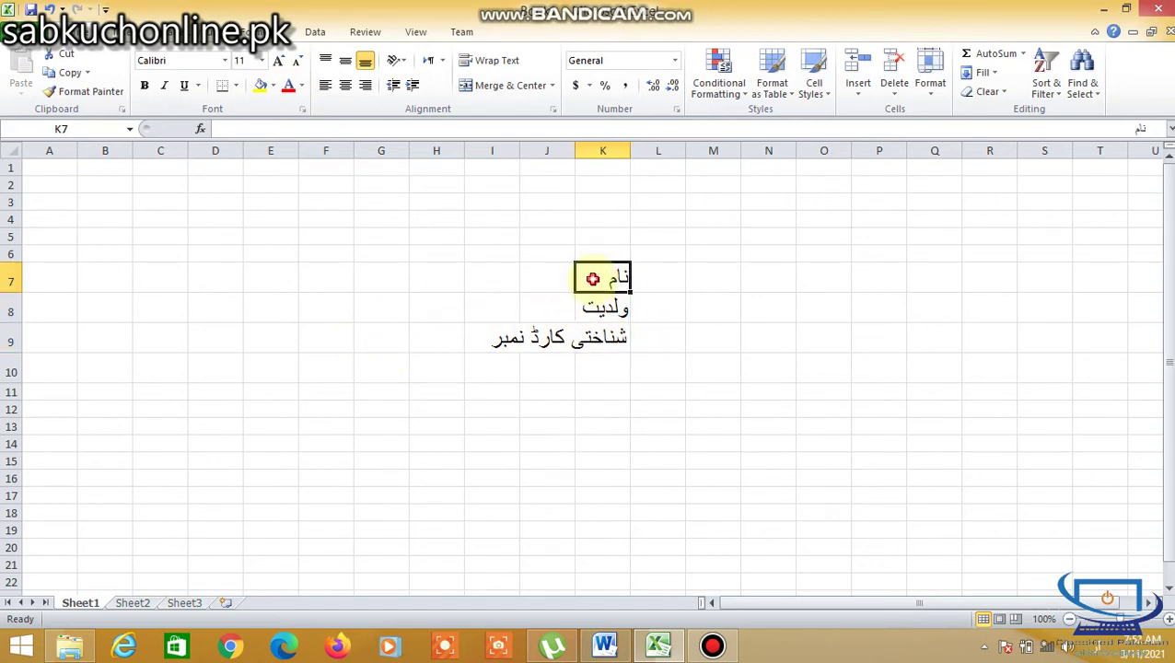
In Word, set the Urdu line to font size 26 and check that it uses Arial.
{"action": "left_click", "coordinate": [595, 649]}
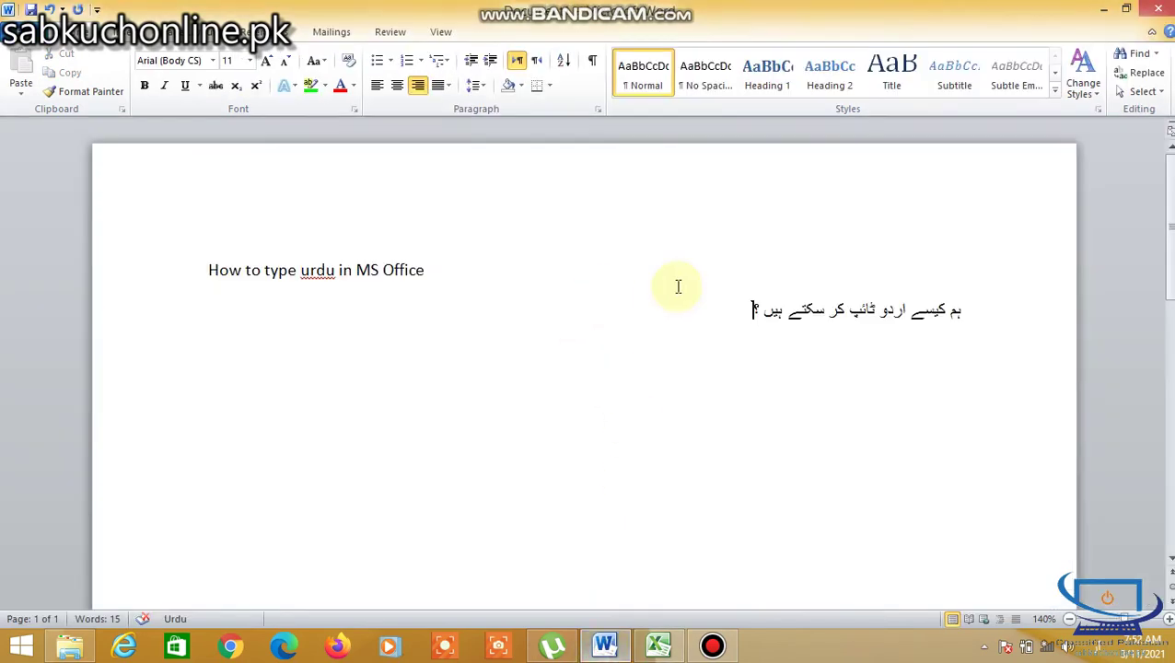
{"action": "left_click_drag", "start_coordinate": [750, 311], "coordinate": [951, 310]}
{"action": "triple_click", "coordinate": [969, 305]}
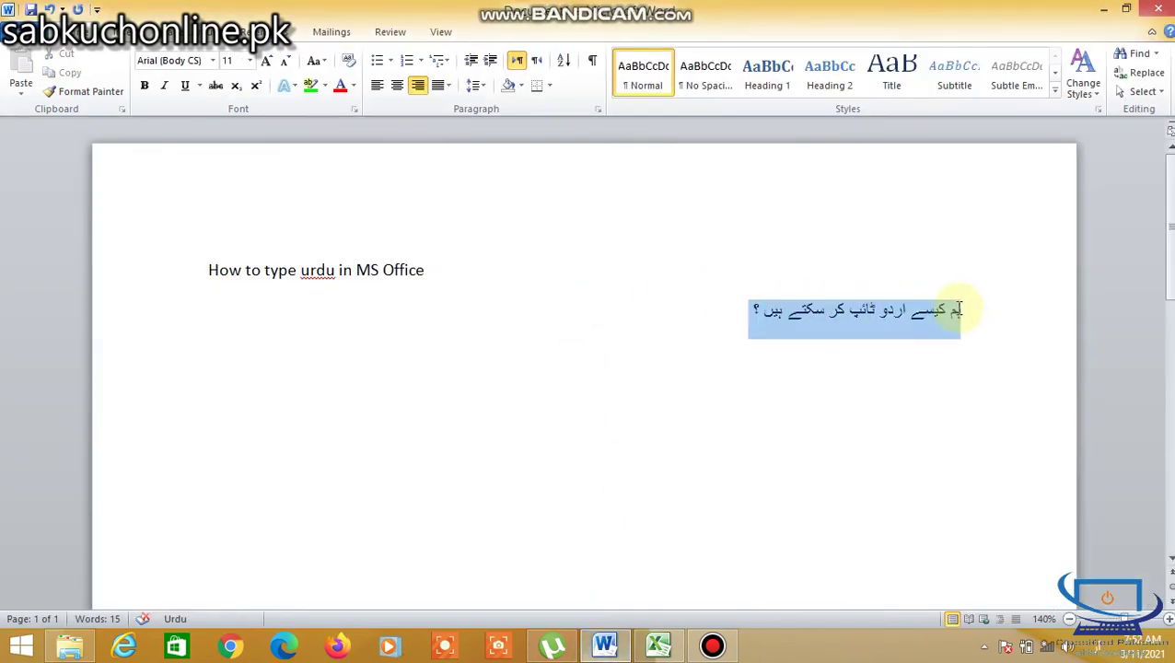
{"action": "left_click", "coordinate": [250, 61]}
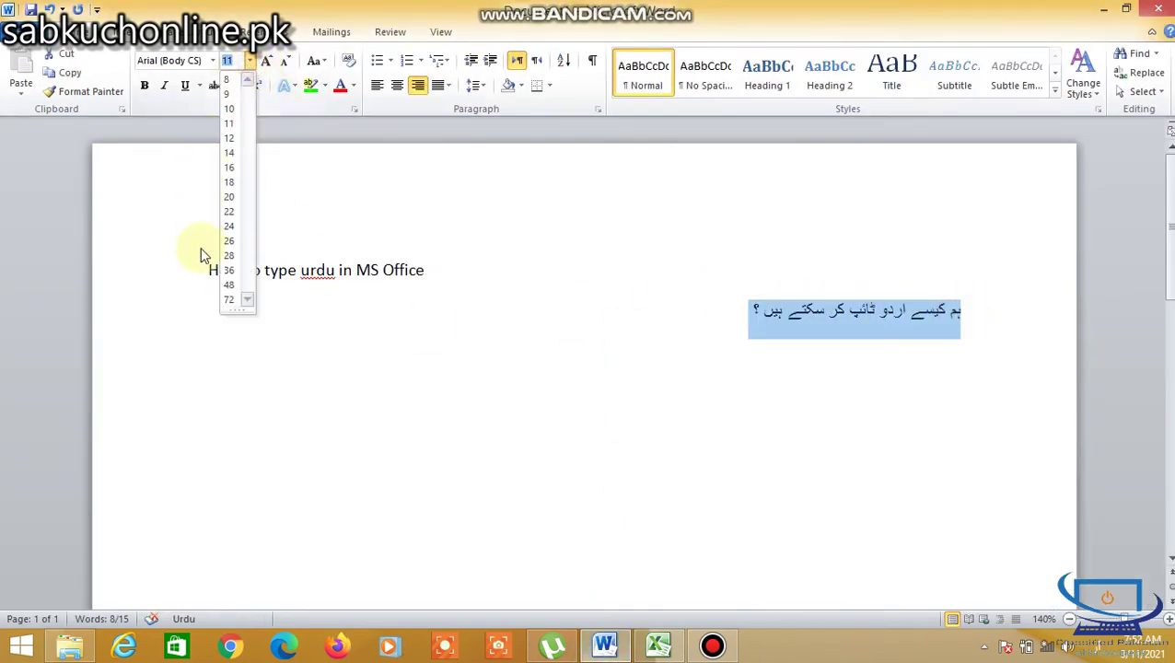
{"action": "left_click", "coordinate": [234, 241]}
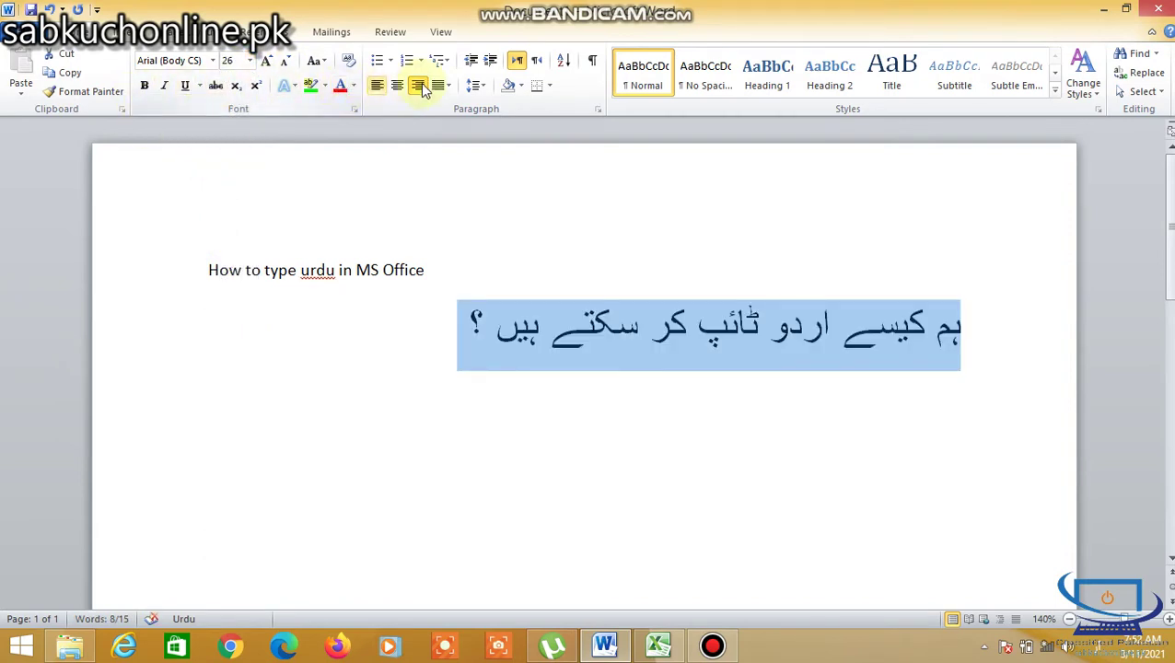
{"action": "left_click", "coordinate": [439, 352]}
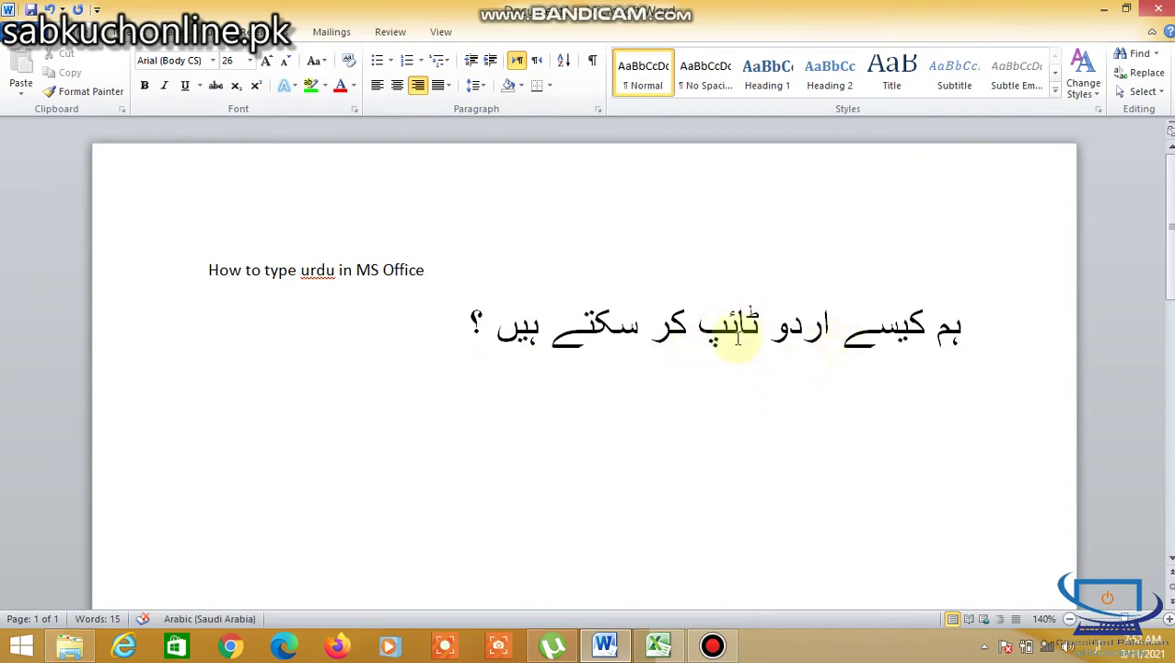
{"action": "left_click_drag", "start_coordinate": [443, 326], "coordinate": [978, 325]}
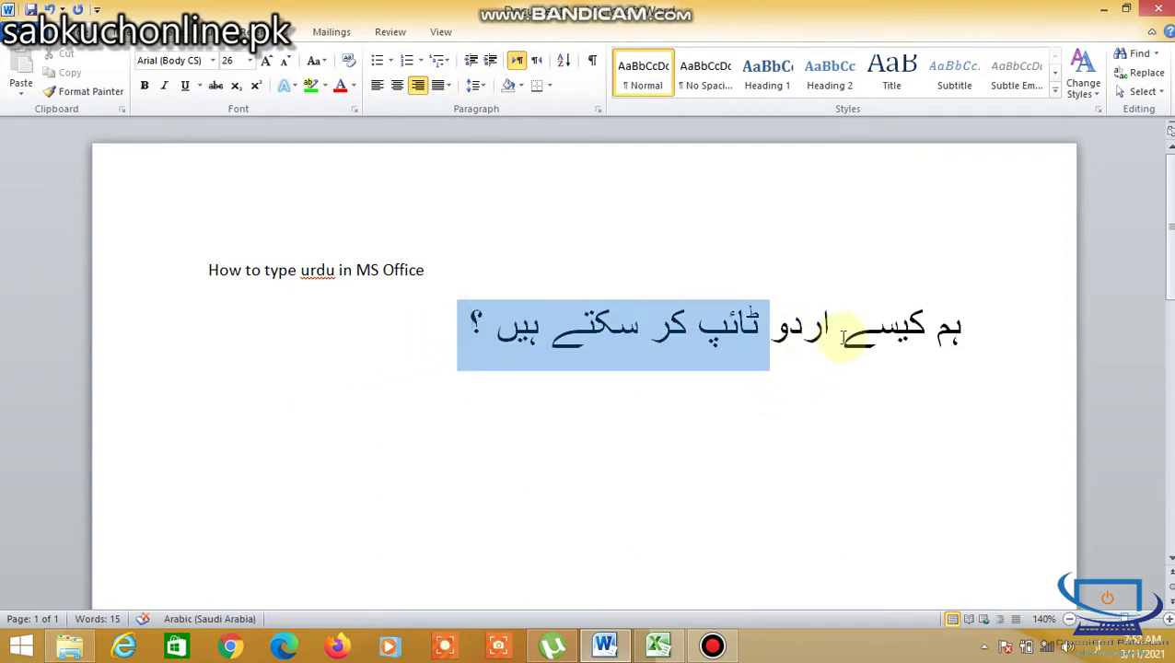
{"action": "left_click", "coordinate": [213, 60]}
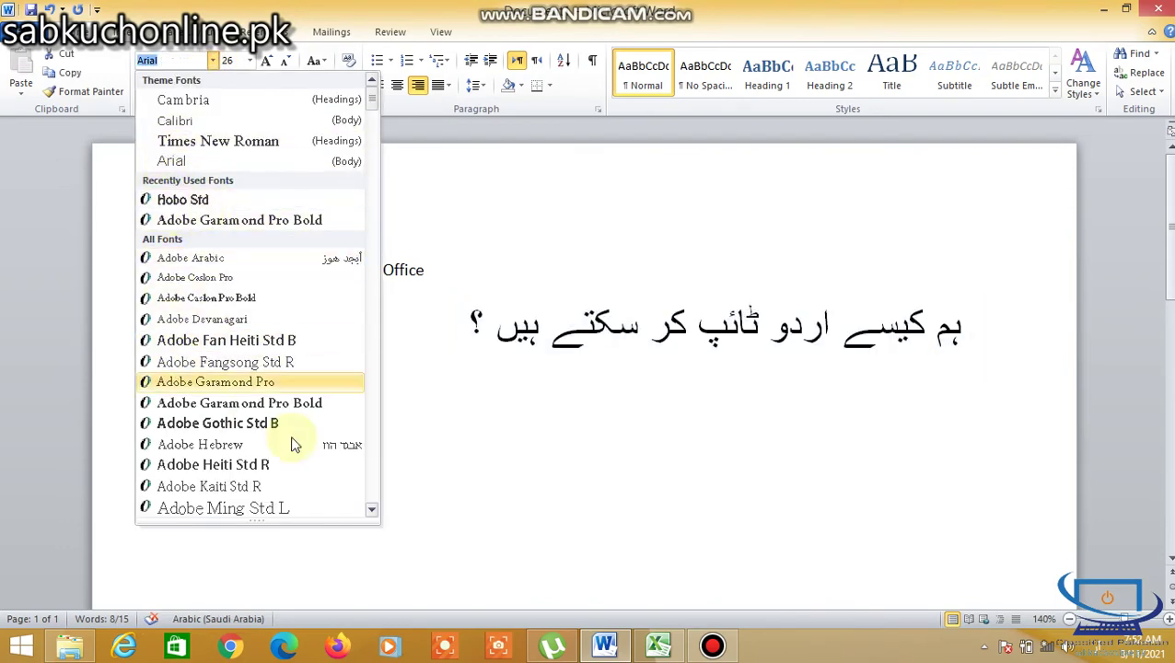
{"action": "left_click", "coordinate": [417, 426]}
Recheck the K7:K9 labels in Excel, then minimize Excel and the Word document.
{"action": "left_click", "coordinate": [658, 645]}
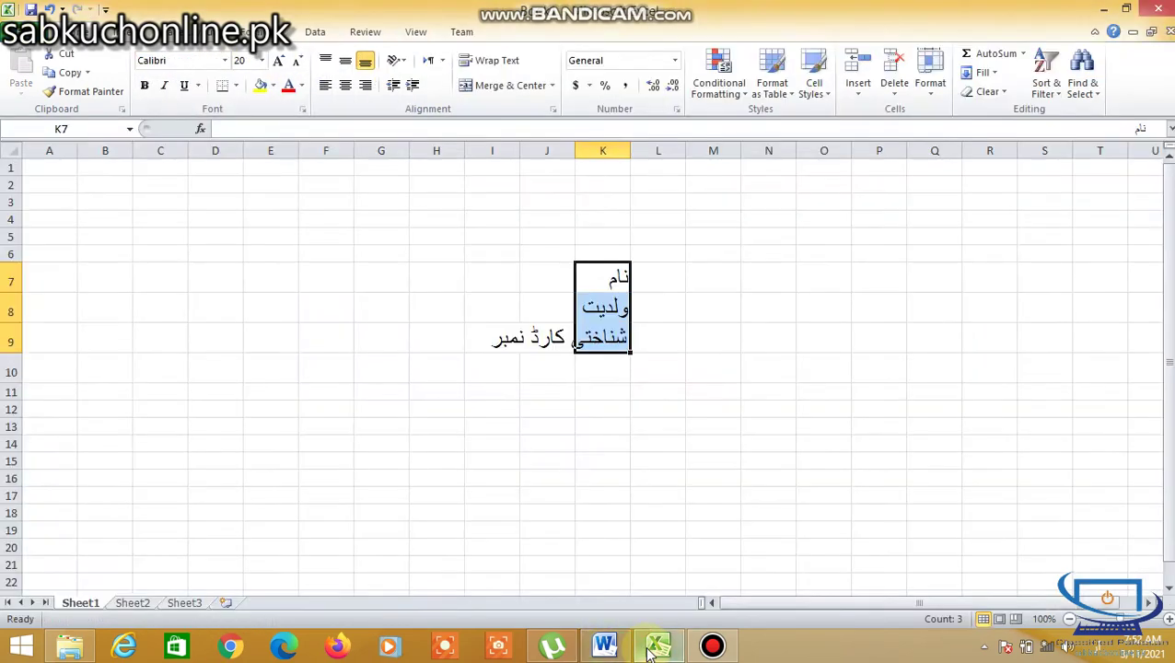
{"action": "left_click", "coordinate": [272, 494]}
{"action": "left_click_drag", "start_coordinate": [616, 274], "coordinate": [622, 336]}
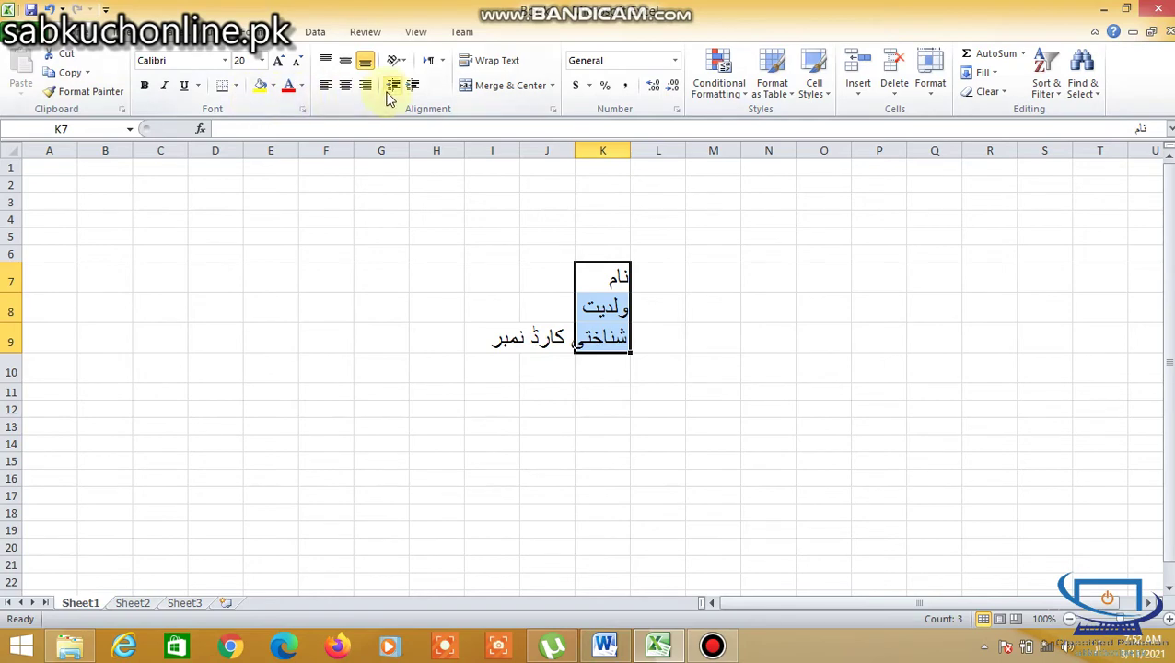
{"action": "left_click", "coordinate": [654, 460]}
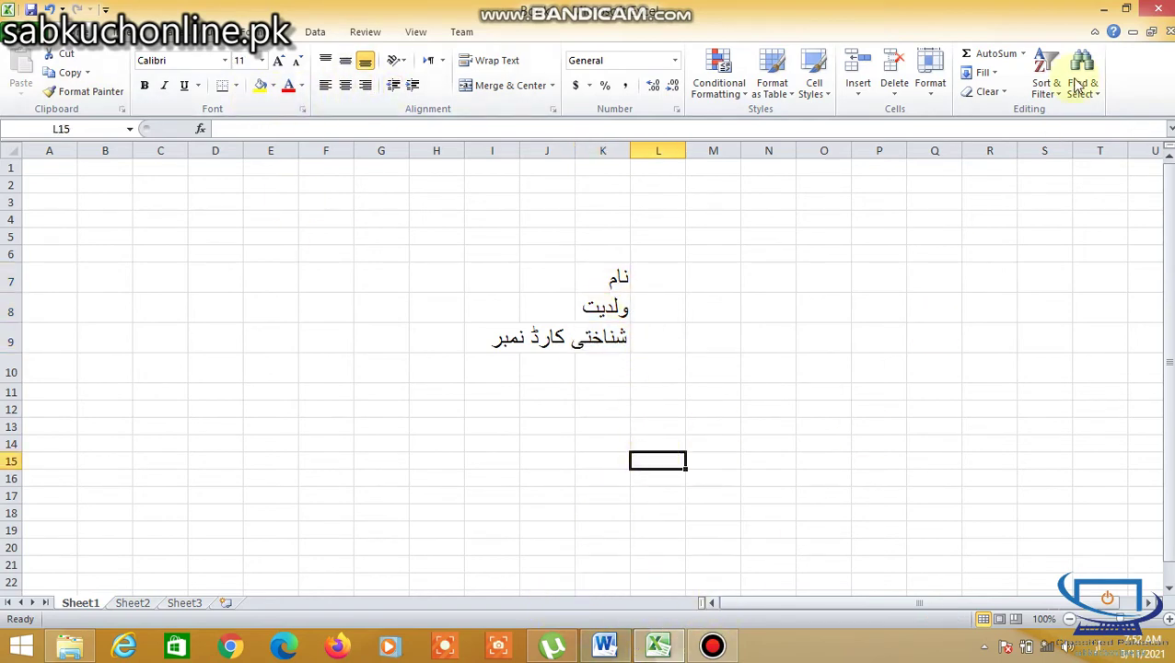
{"action": "left_click", "coordinate": [1102, 9]}
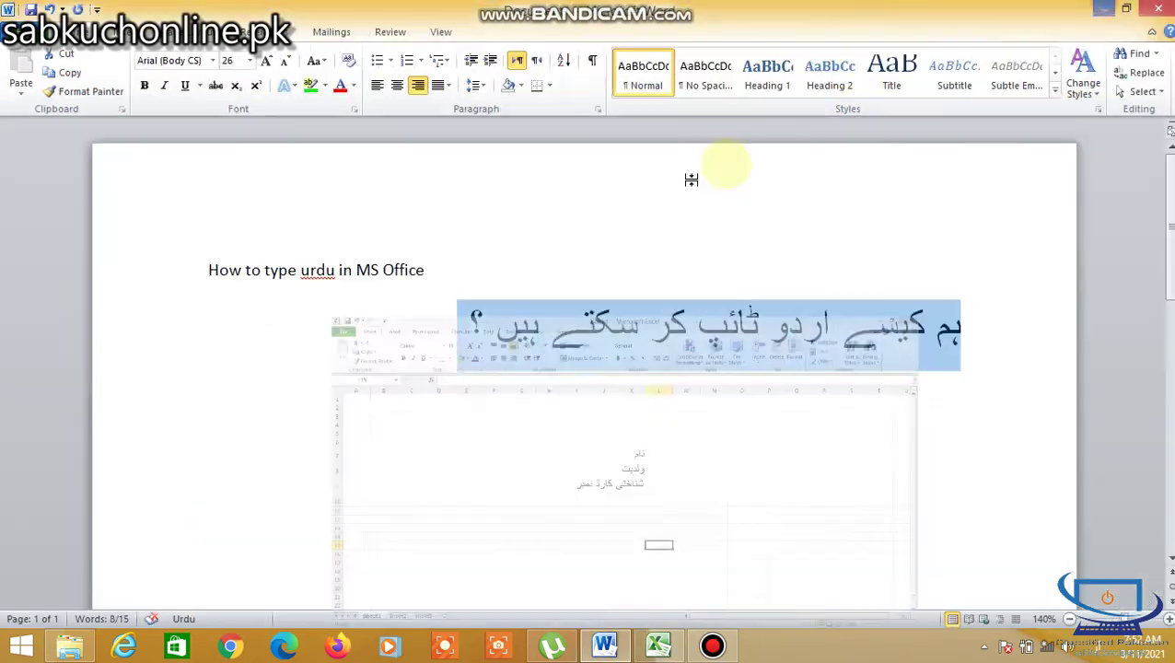
{"action": "left_click", "coordinate": [1102, 8]}
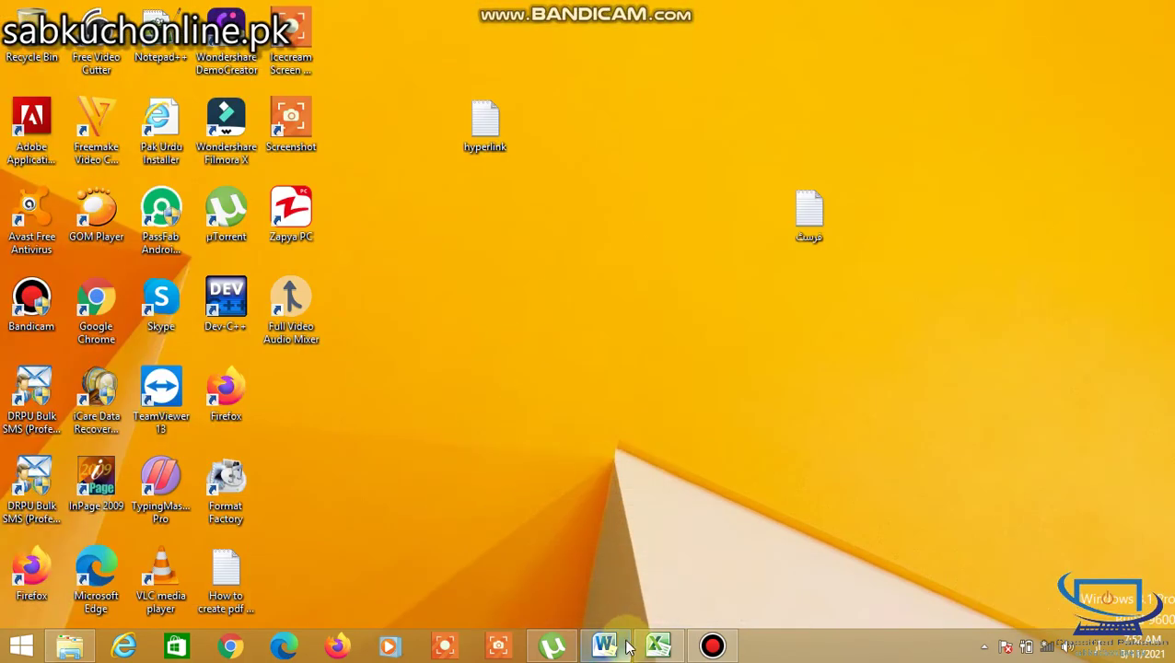
Create a new text document on the desktop and name it سیکنڈ.
{"action": "right_click", "coordinate": [566, 230]}
{"action": "mouse_move", "coordinate": [687, 419]}
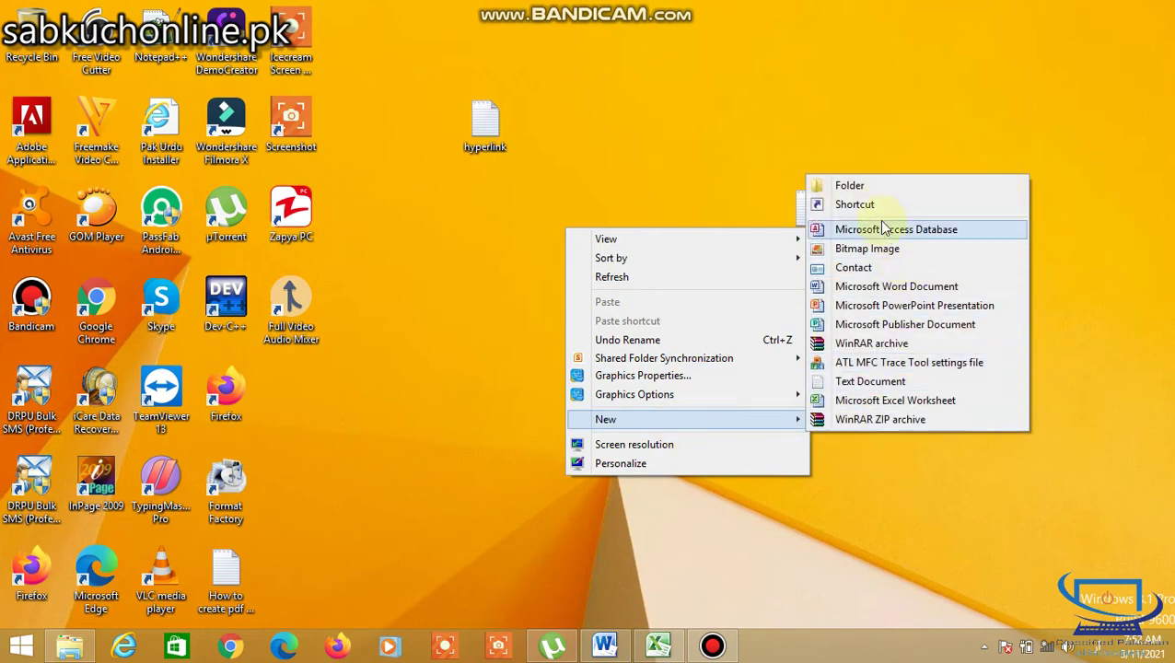
{"action": "left_click", "coordinate": [839, 381]}
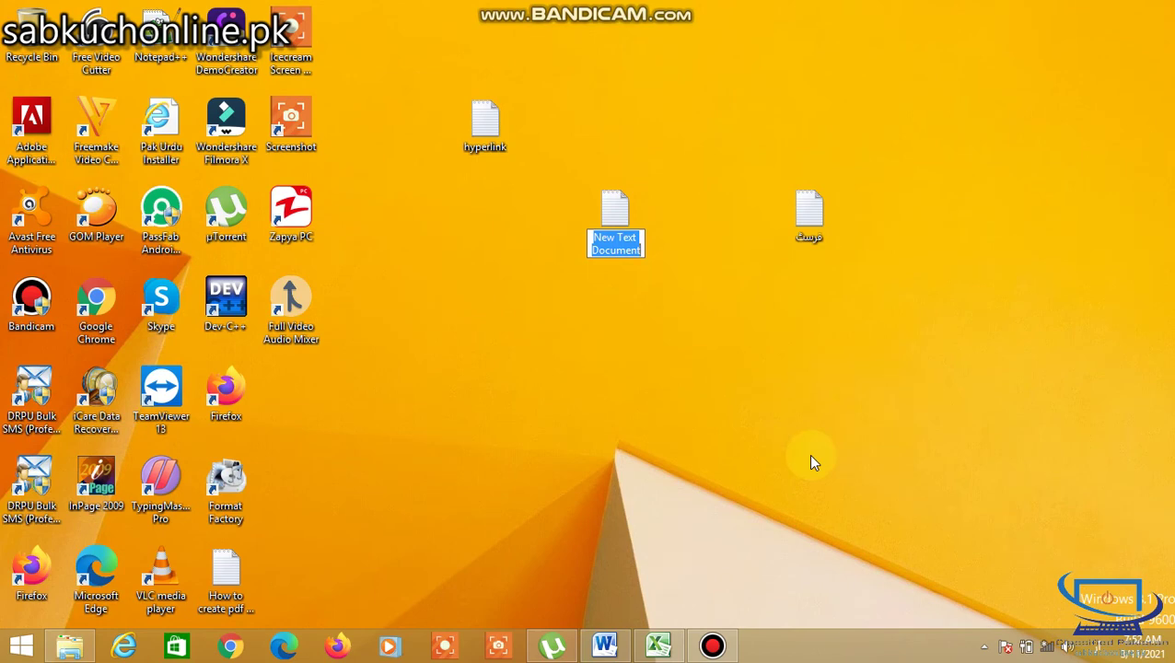
{"action": "type", "text": "سا"}
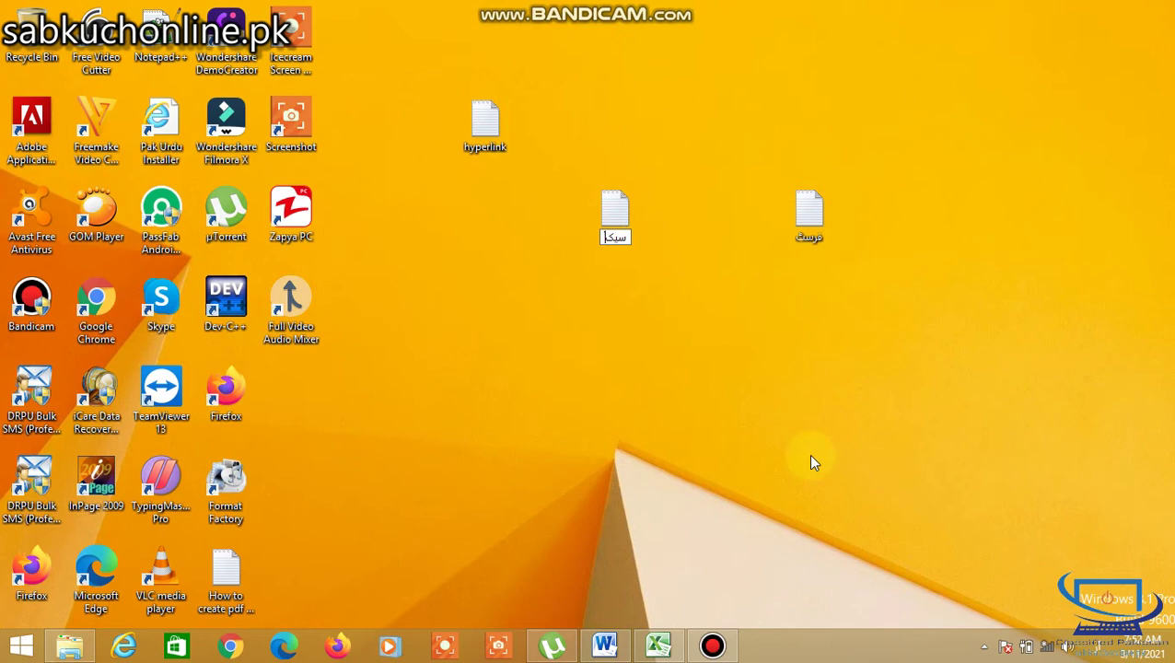
{"action": "key", "text": "Return"}
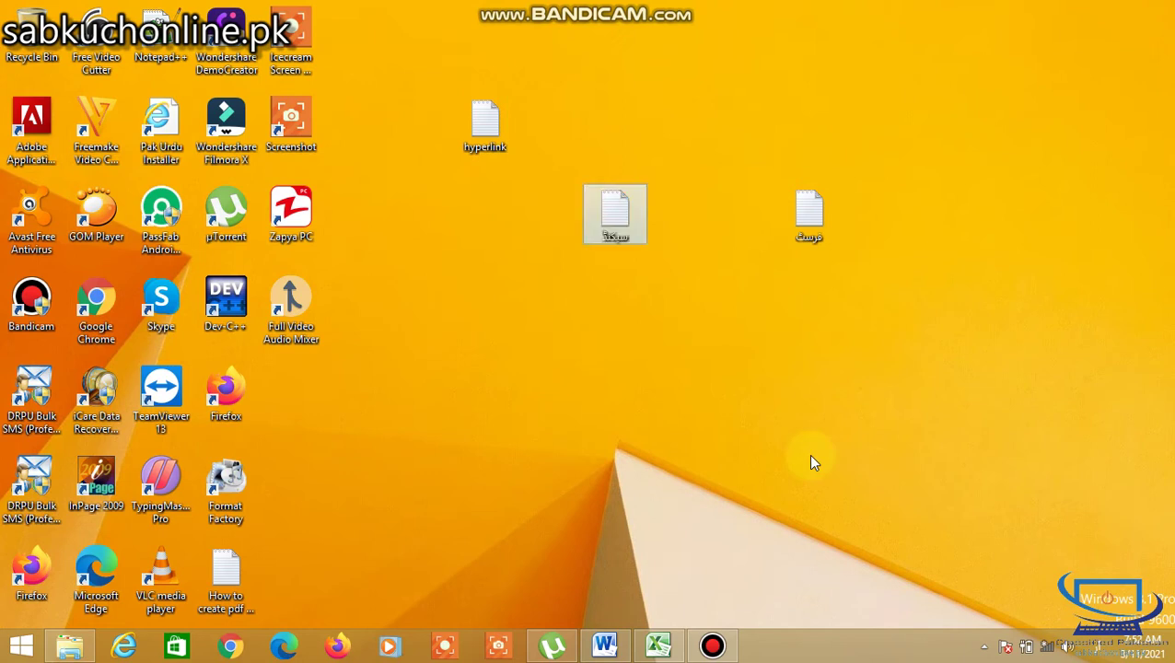
Open سیکنڈ in Notepad and type 'ہم کیسے اردو لکھ سکتے ہیں کمپیوٹر میں۔'.
{"action": "double_click", "coordinate": [611, 214]}
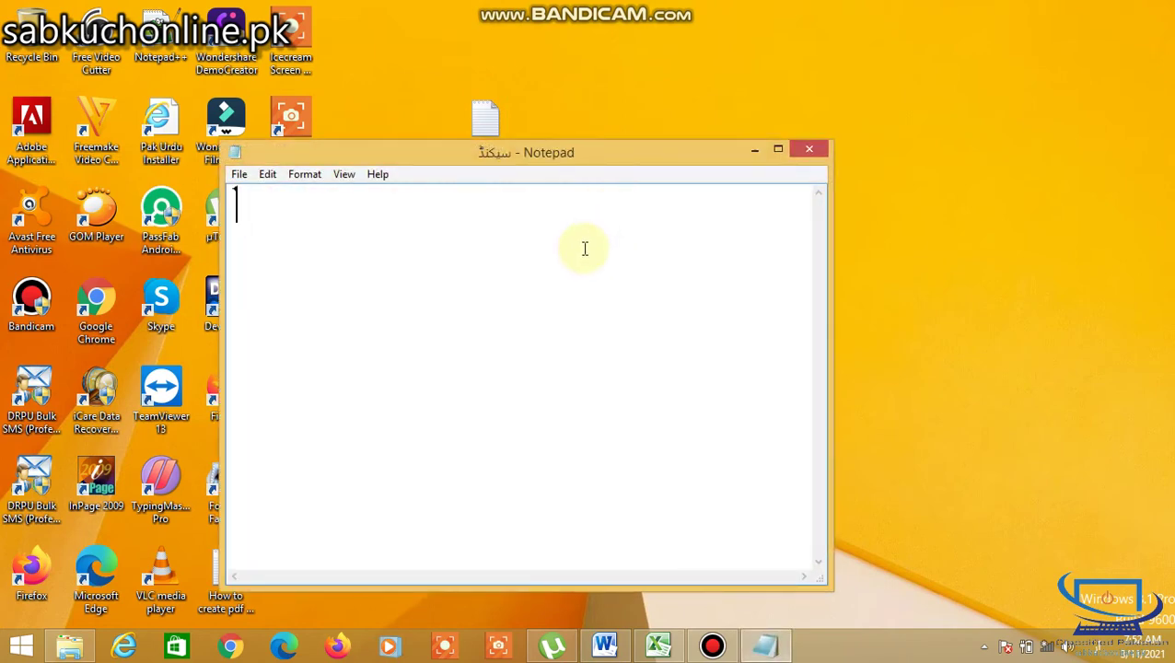
{"action": "type", "text": "ہم کی"}
{"action": "type", "text": "سے ارد"}
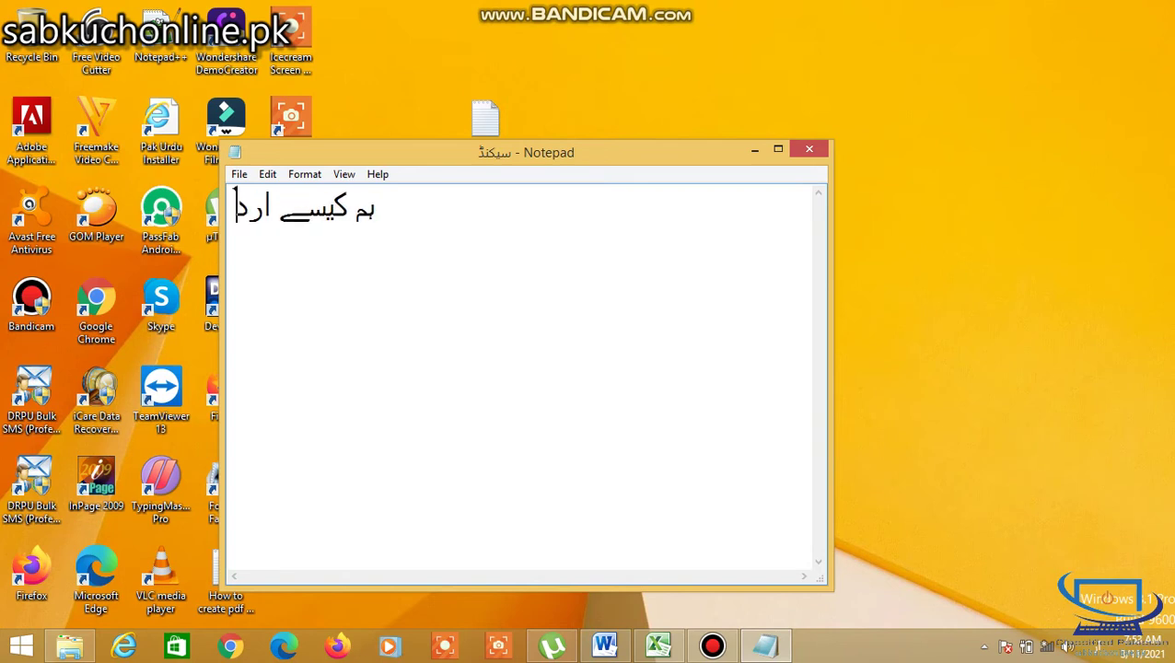
{"action": "type", "text": "و لکھ سک"}
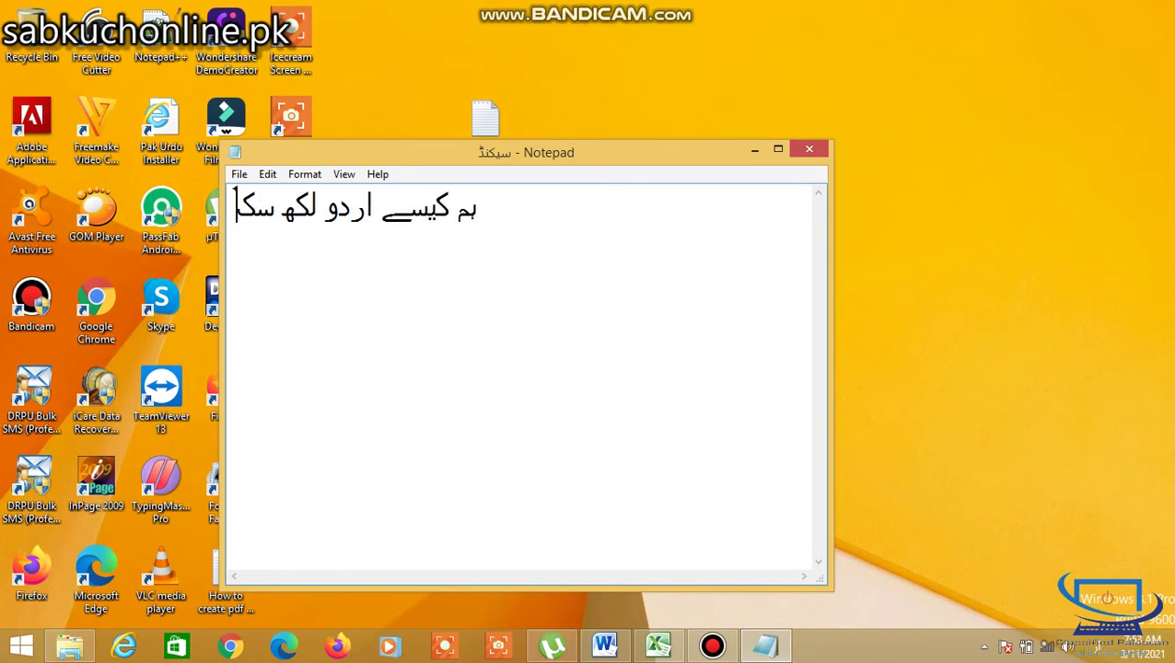
{"action": "type", "text": "تے ہیں "}
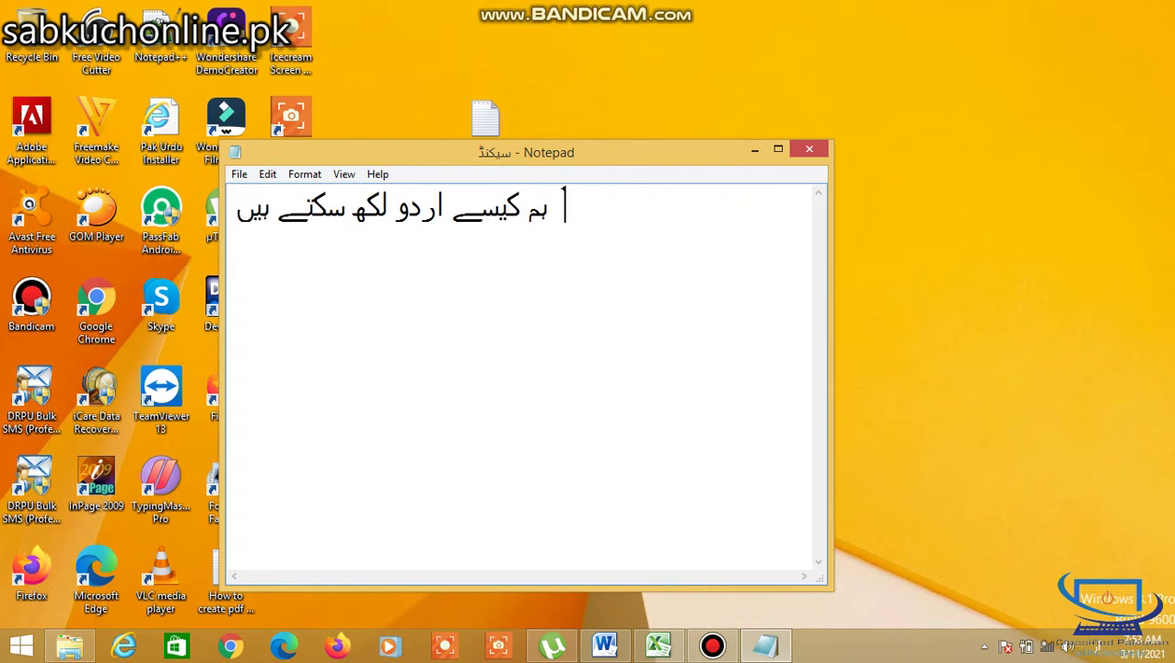
{"action": "type", "text": "کم"}
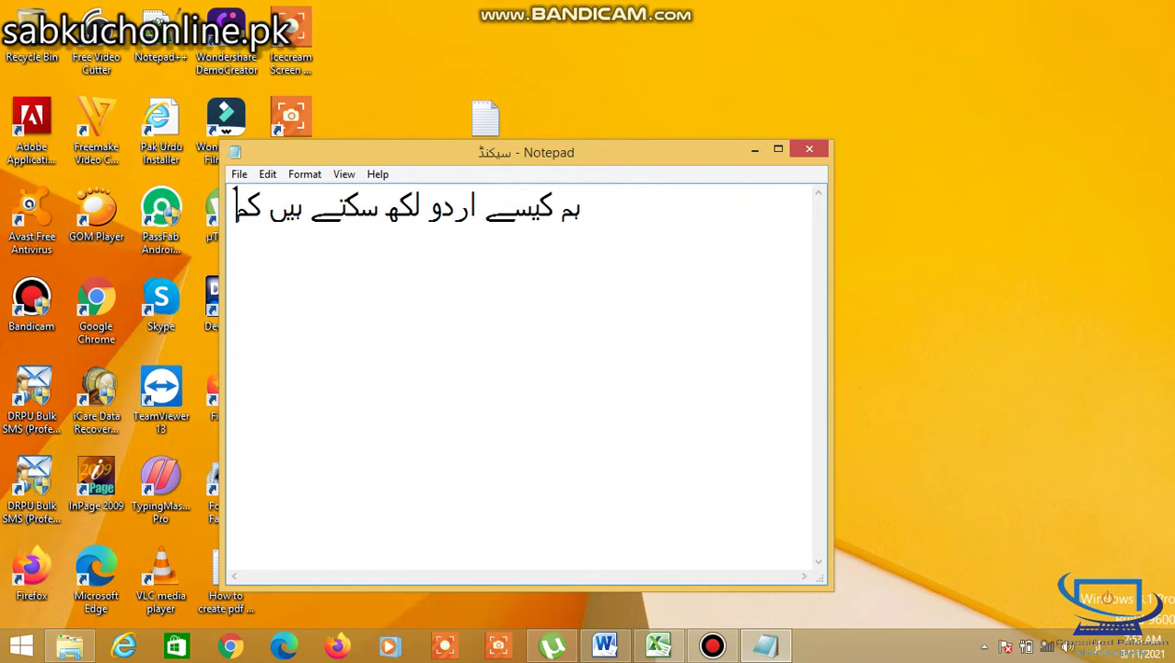
{"action": "type", "text": "پیو"}
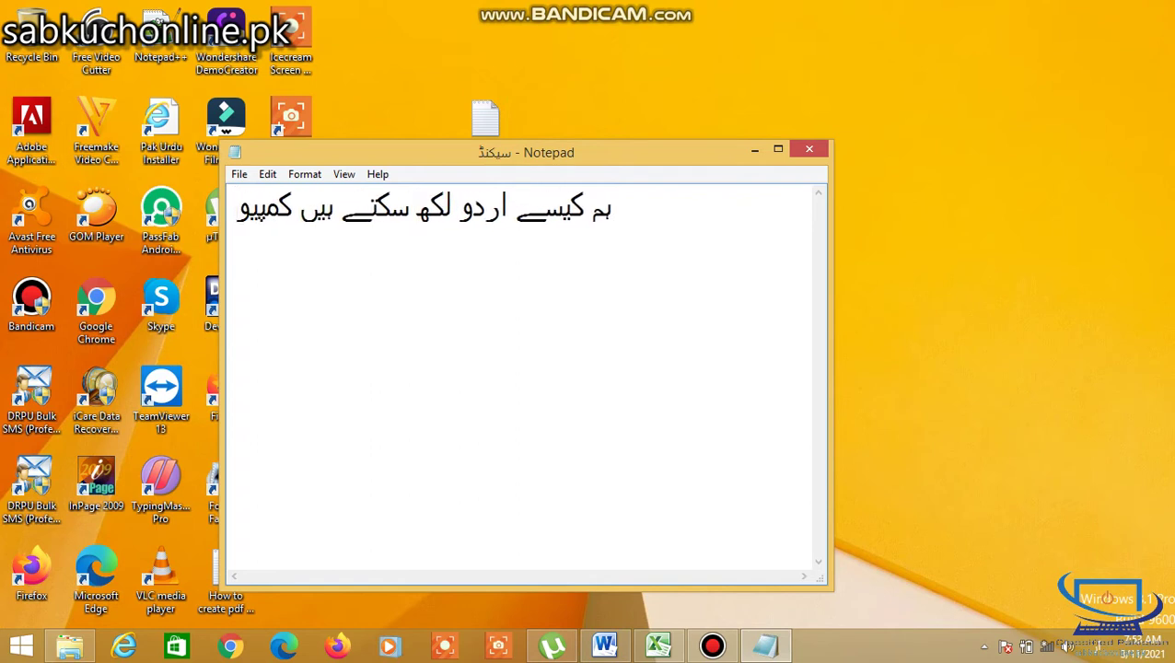
{"action": "type", "text": "ٹر میں"}
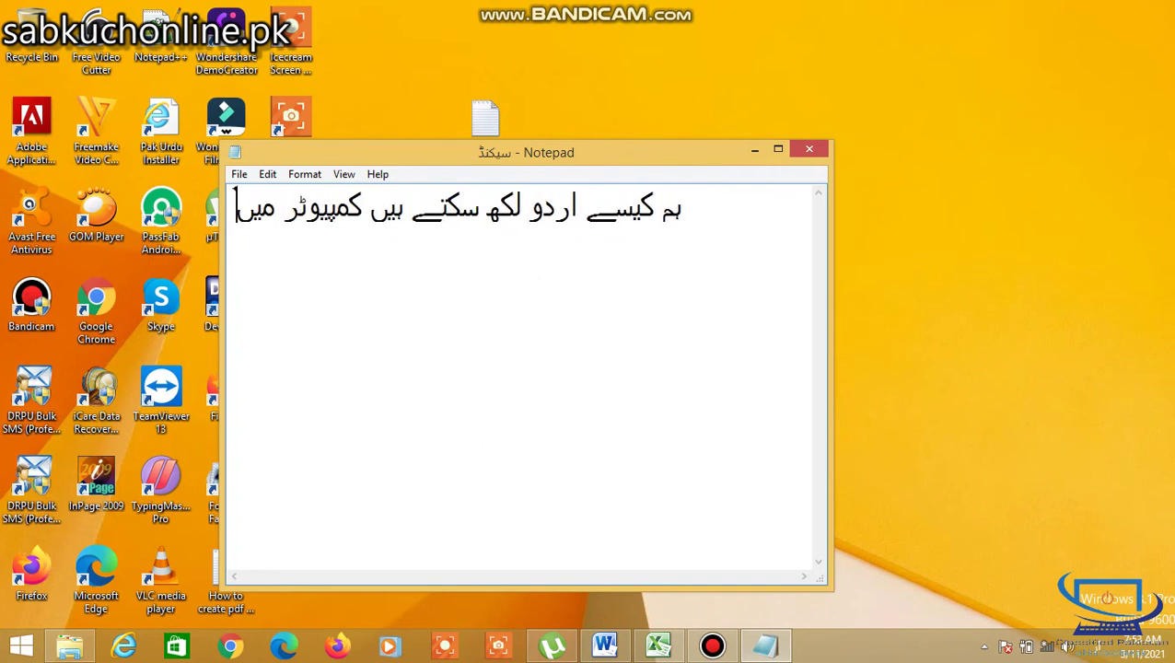
{"action": "type", "text": "۔"}
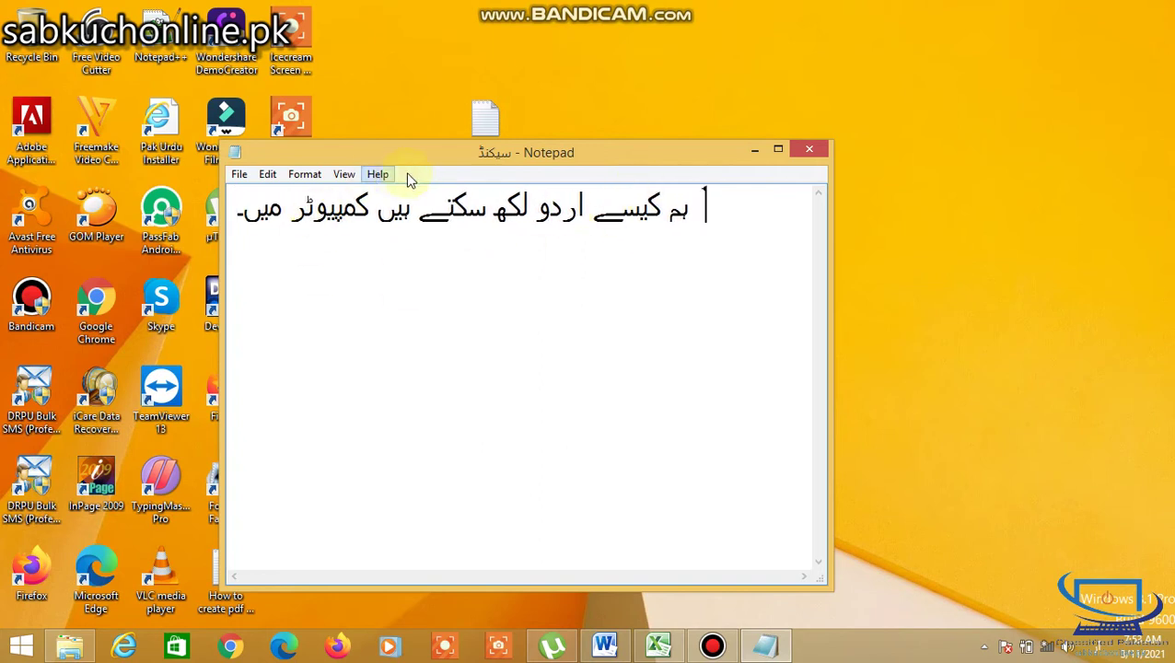
{"action": "left_click", "coordinate": [733, 201]}
Close Notepad without saving and open the Start screen.
{"action": "left_click", "coordinate": [810, 147]}
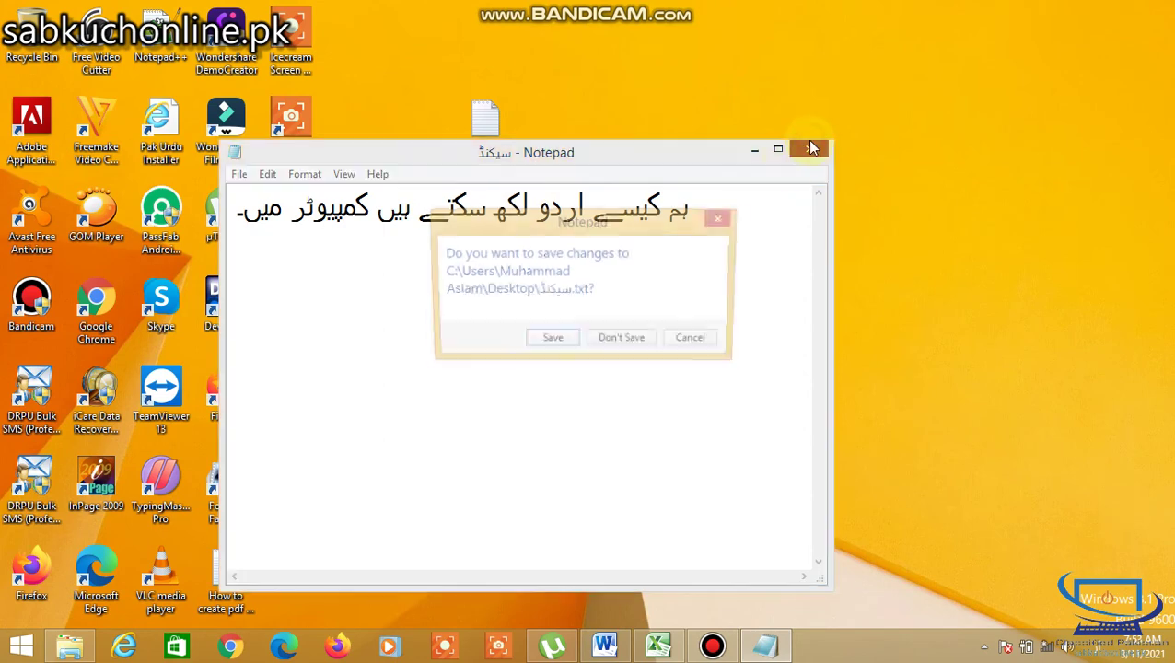
{"action": "left_click", "coordinate": [623, 342]}
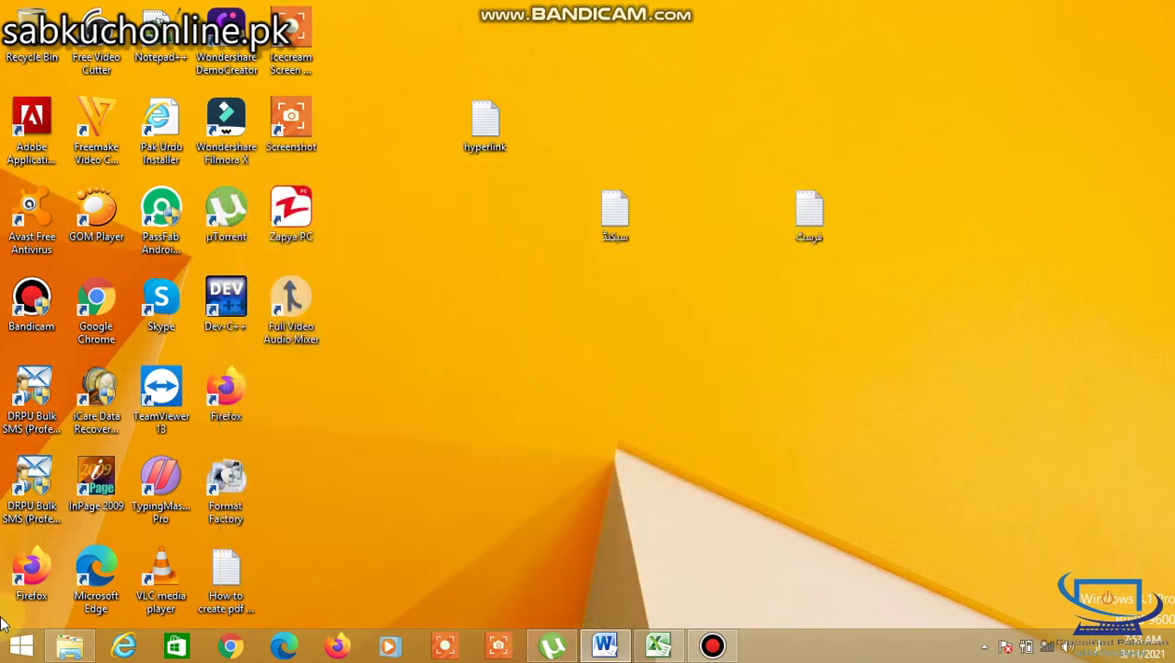
{"action": "left_click", "coordinate": [17, 647]}
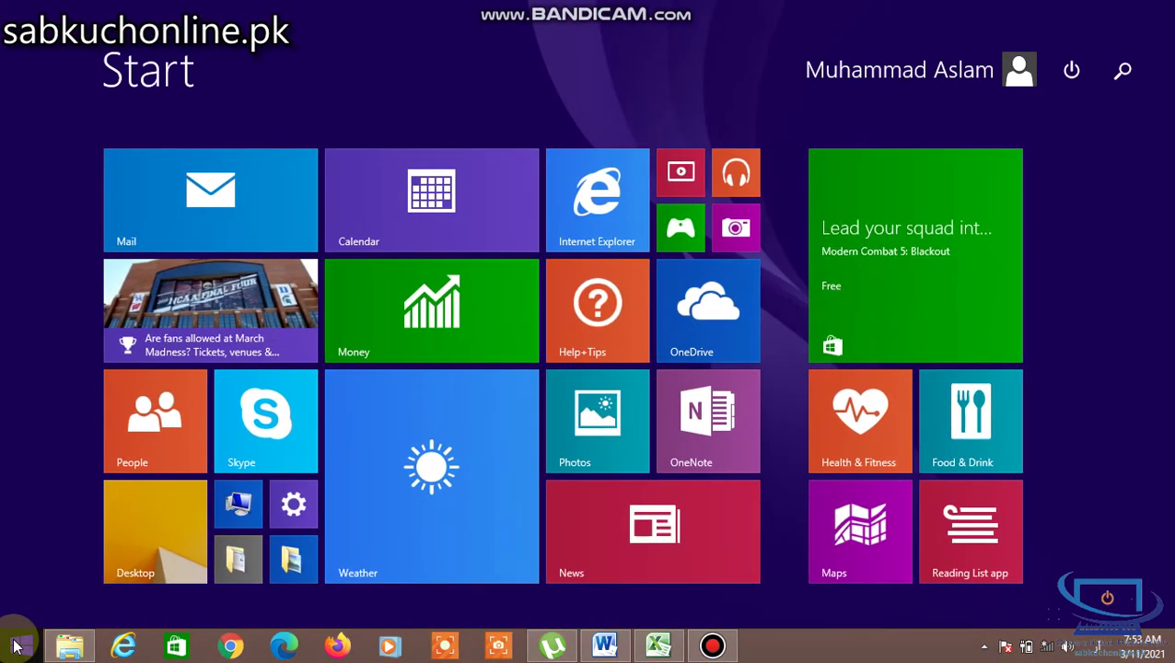
Switch to the English keyboard and launch Paint by searching 'paint'.
{"action": "left_click", "coordinate": [1090, 642]}
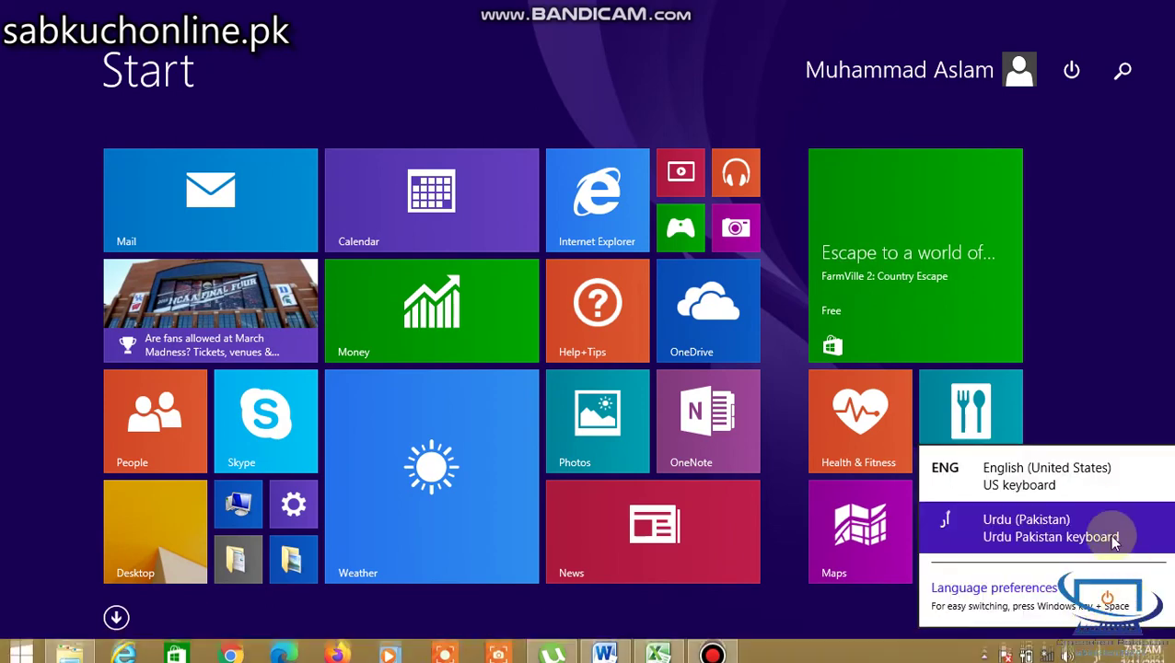
{"action": "left_click", "coordinate": [1059, 474]}
{"action": "type", "text": "pai"}
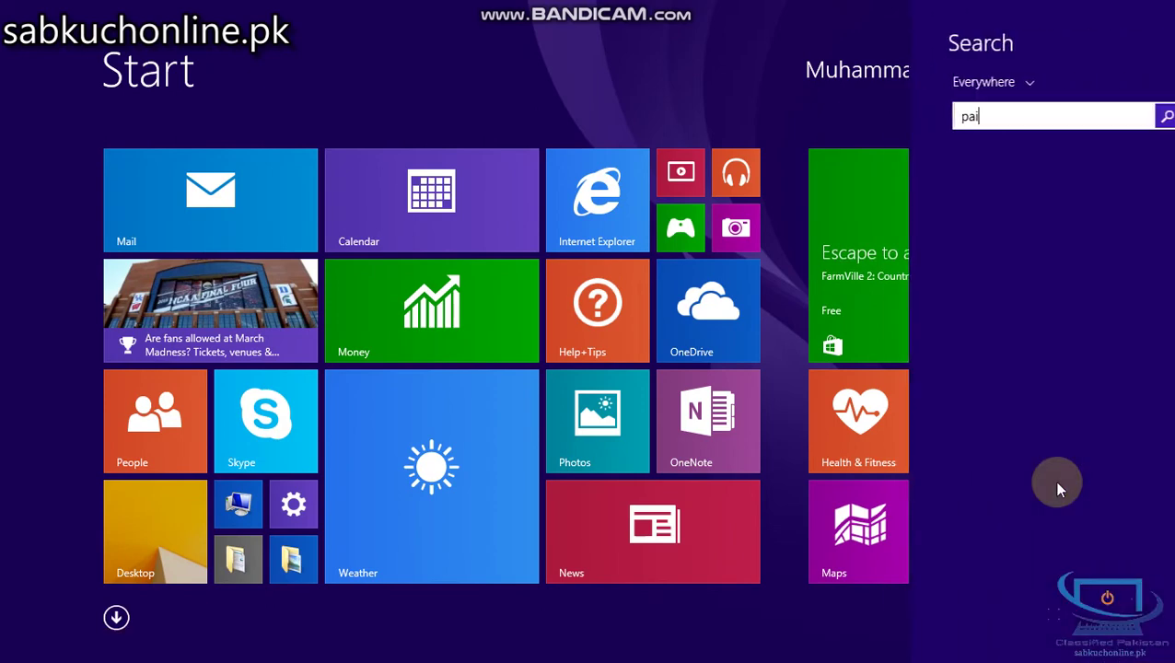
{"action": "type", "text": "nt"}
{"action": "key", "text": "Return"}
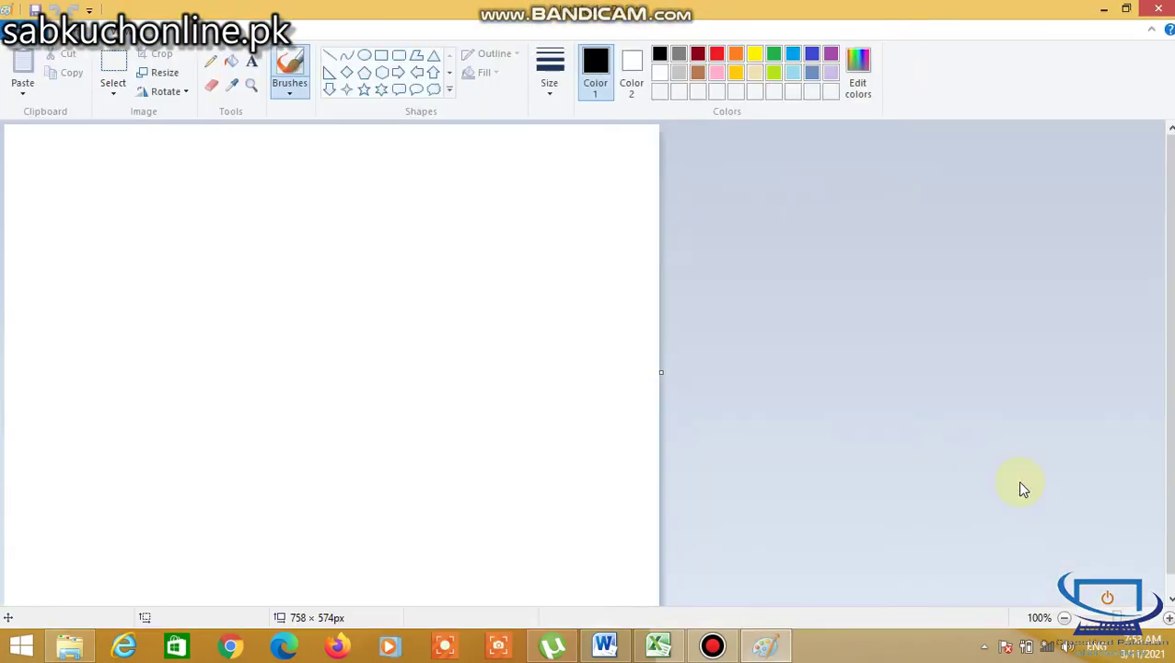
Switch to the Urdu (Pakistan) keyboard and place a text box at the canvas top-left.
{"action": "left_click", "coordinate": [1096, 647]}
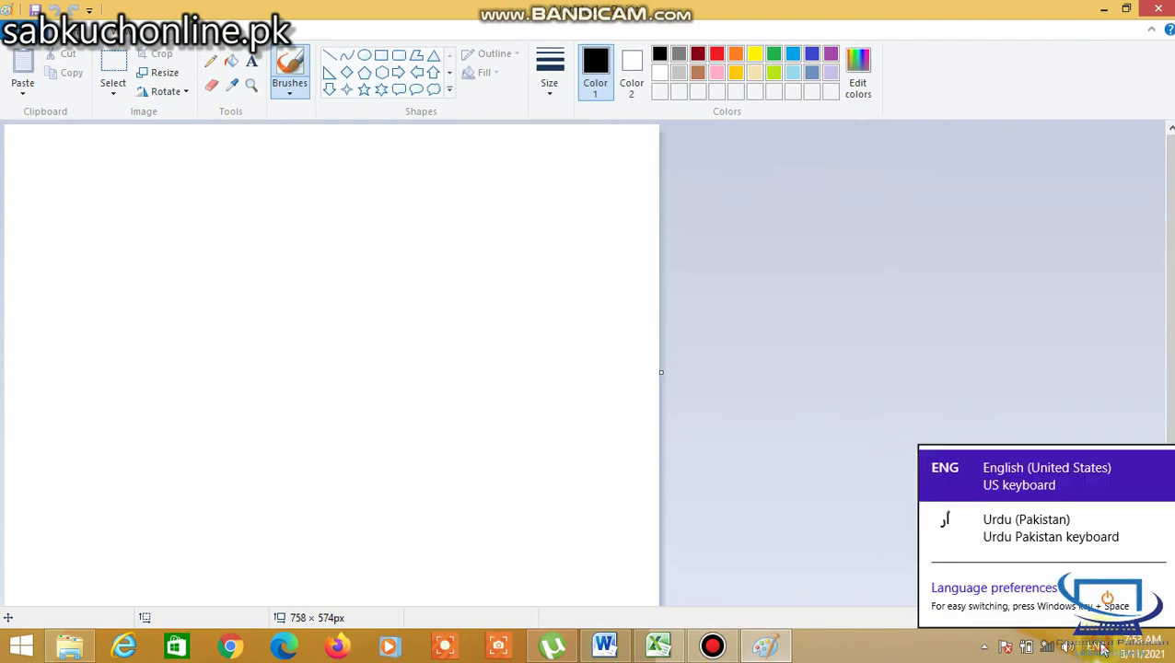
{"action": "left_click", "coordinate": [1105, 534]}
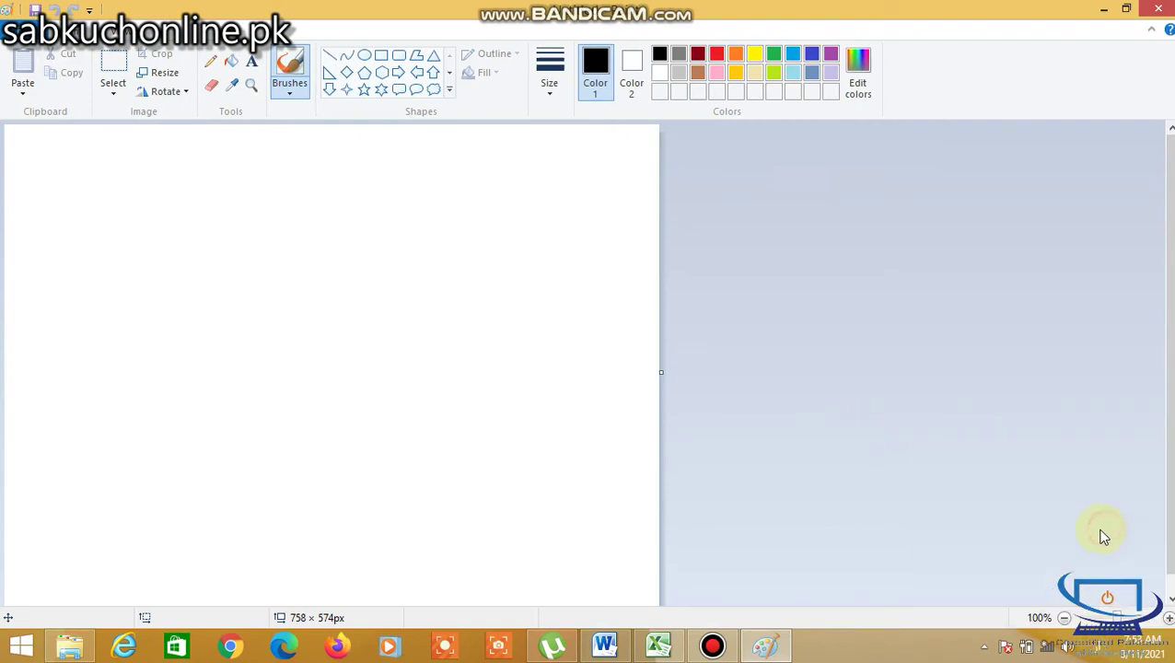
{"action": "left_click", "coordinate": [252, 60]}
{"action": "left_click", "coordinate": [24, 161]}
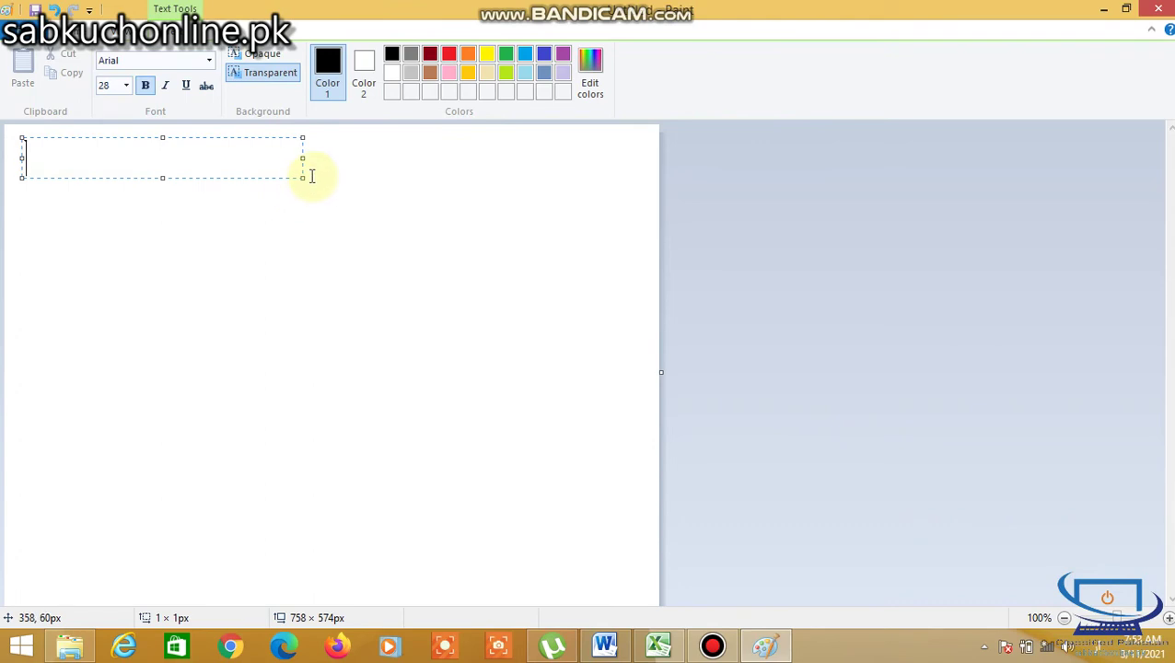
Type the Urdu line 'ہم کیسے اردو لکھ سکتے ہیں۔ پینٹ میں' across the canvas at font size 36.
{"action": "left_click_drag", "start_coordinate": [302, 178], "coordinate": [627, 243]}
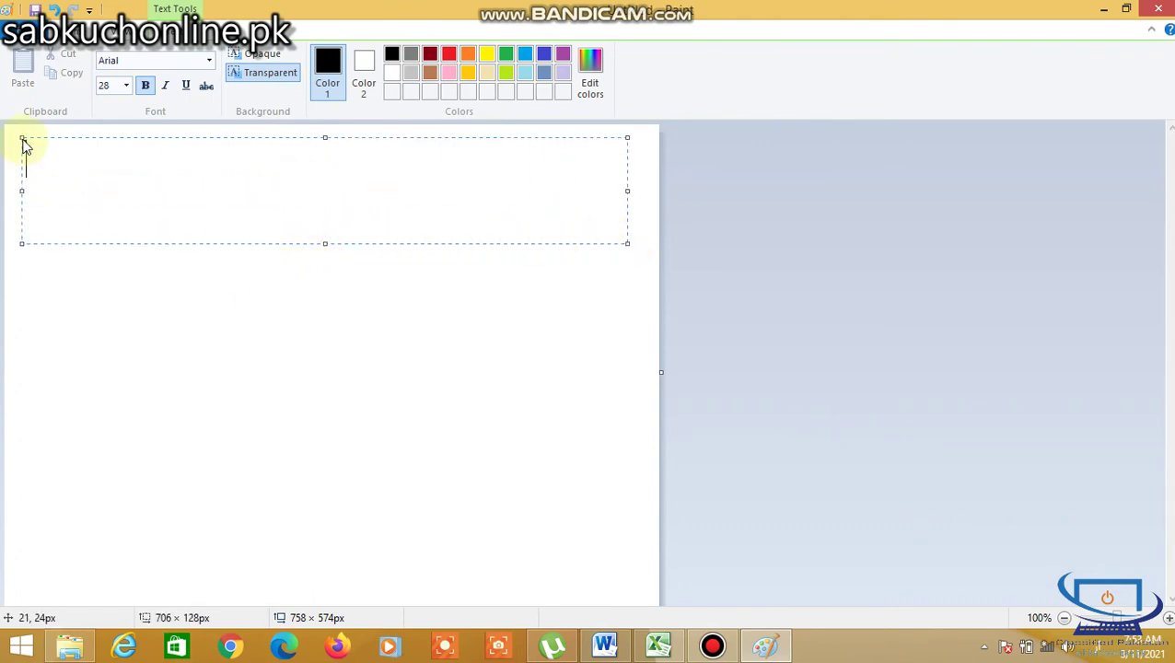
{"action": "left_click", "coordinate": [126, 85]}
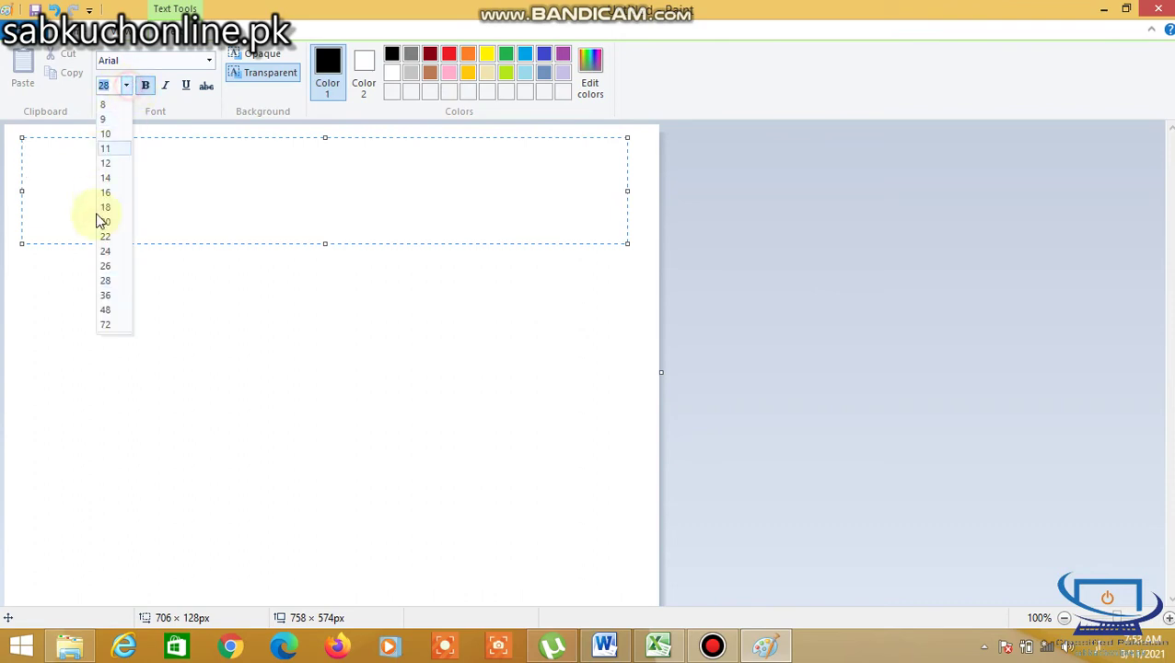
{"action": "left_click", "coordinate": [108, 293]}
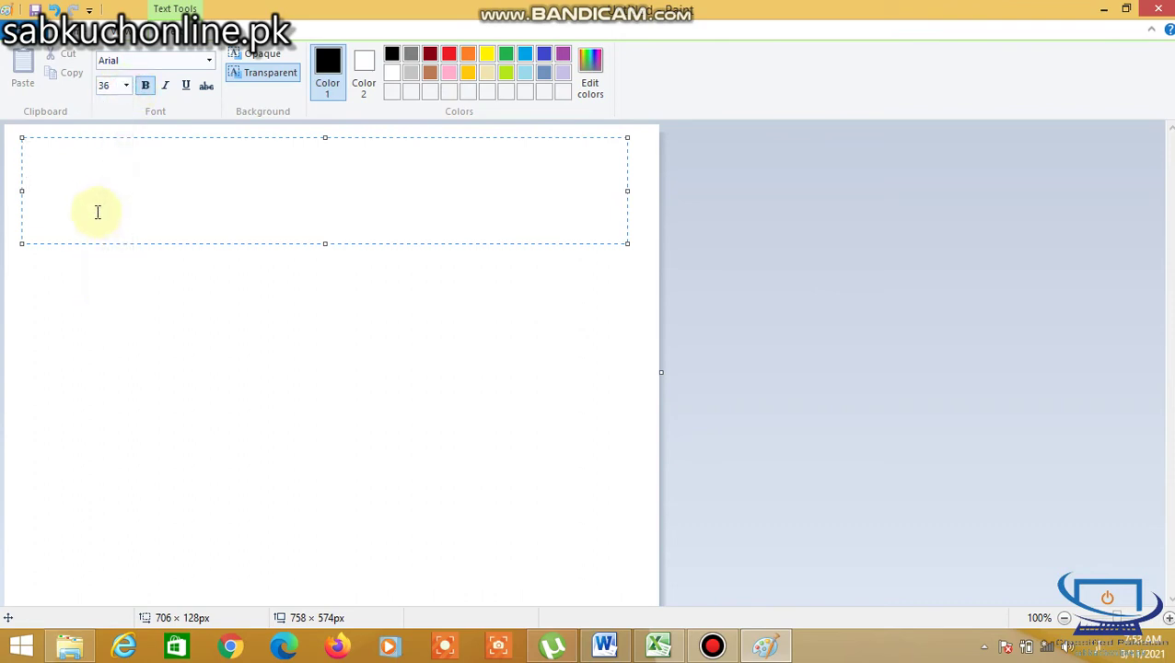
{"action": "type", "text": "ہم کیس"}
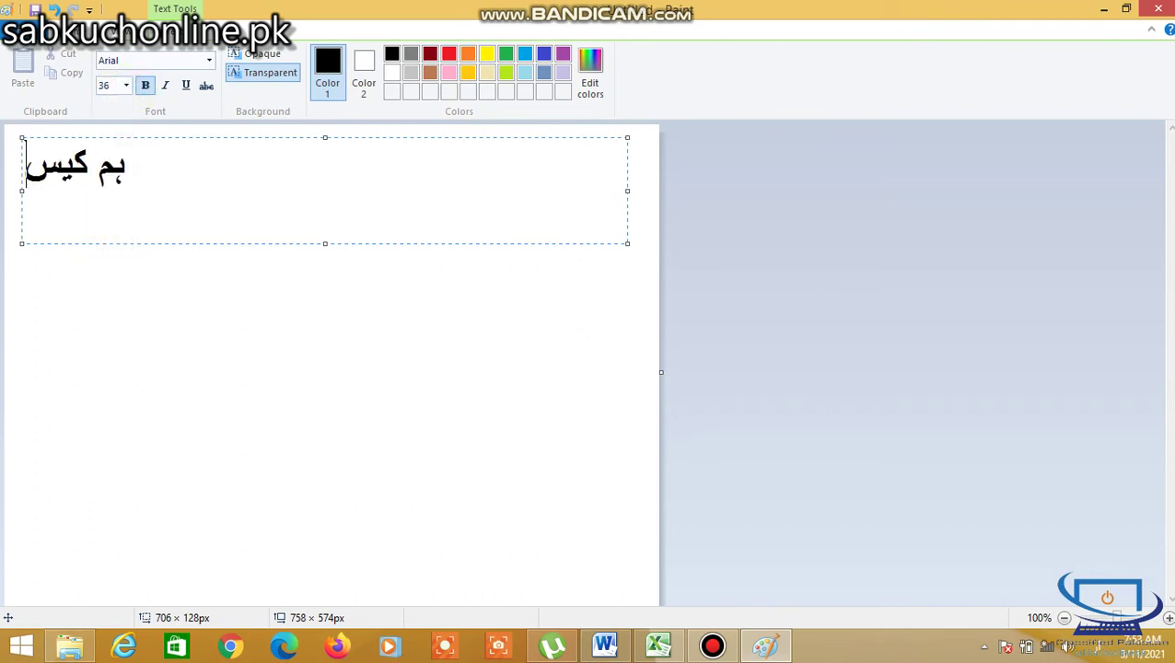
{"action": "type", "text": "ے اردو "}
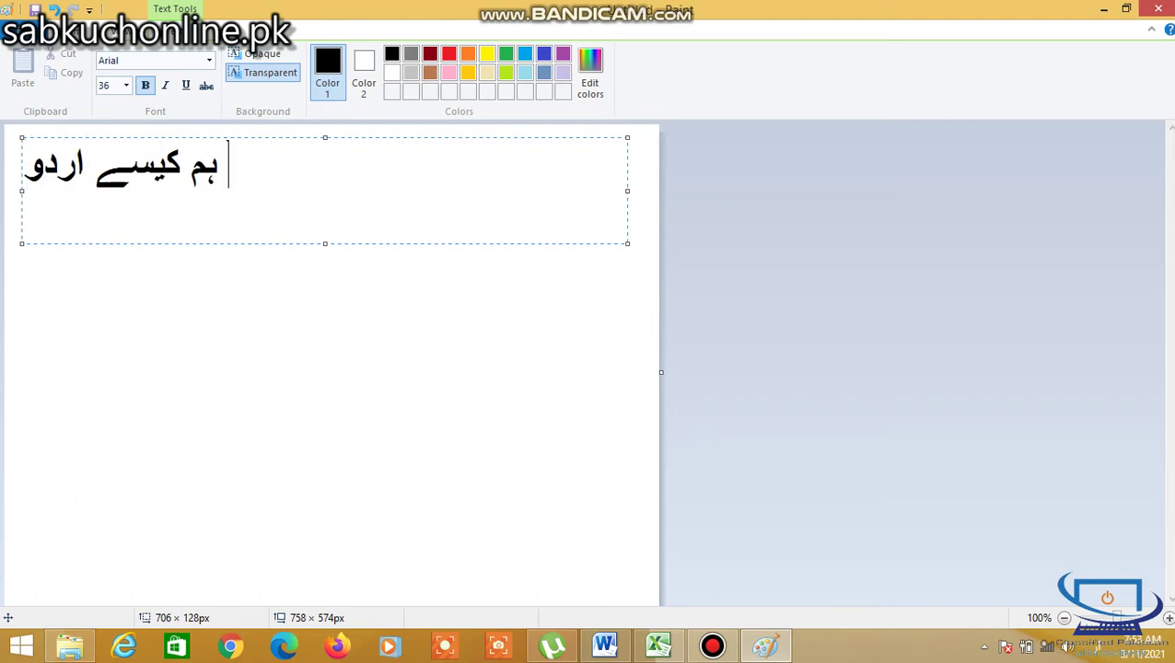
{"action": "type", "text": "لکھ سک"}
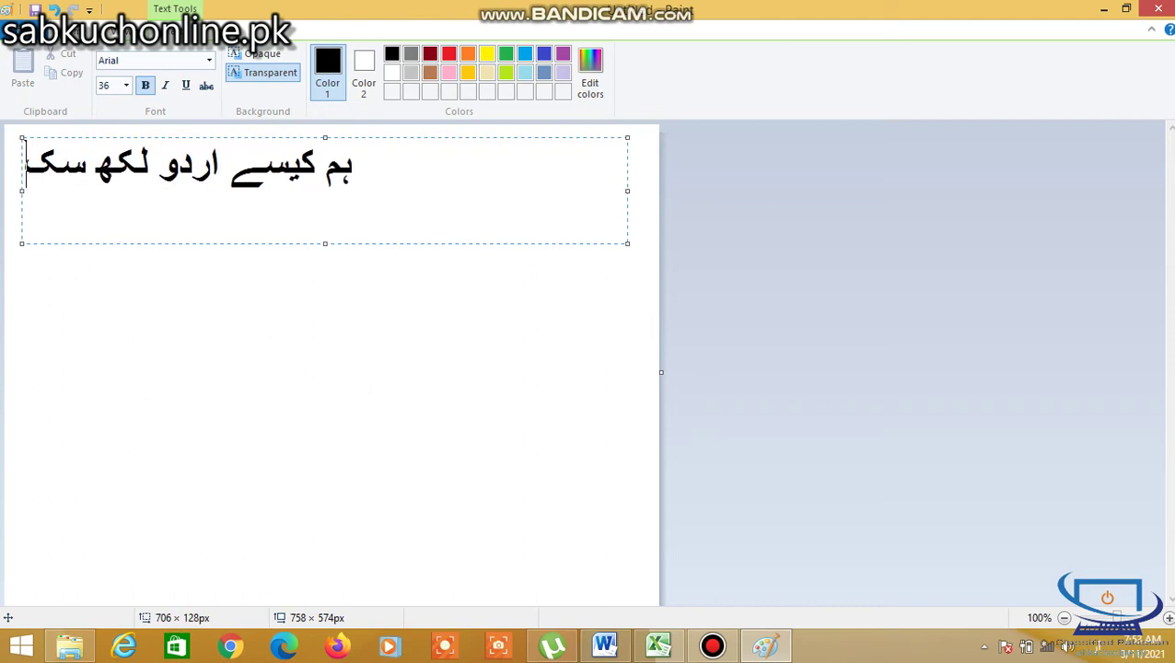
{"action": "type", "text": "تے ہیں۔"}
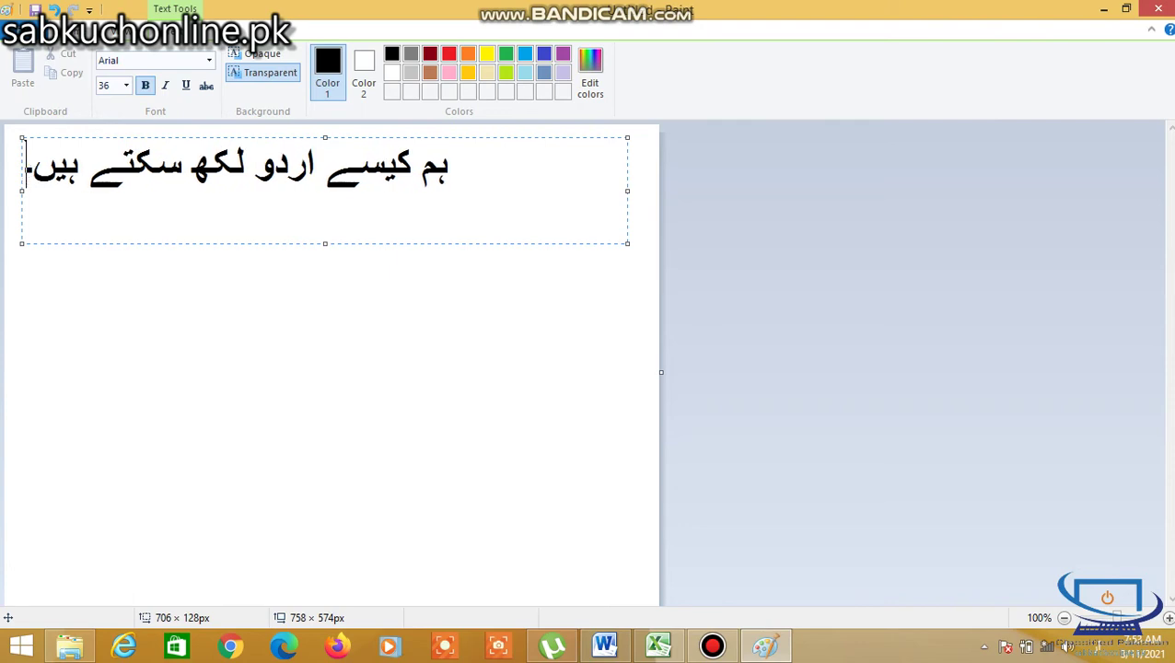
{"action": "type", "text": " پین"}
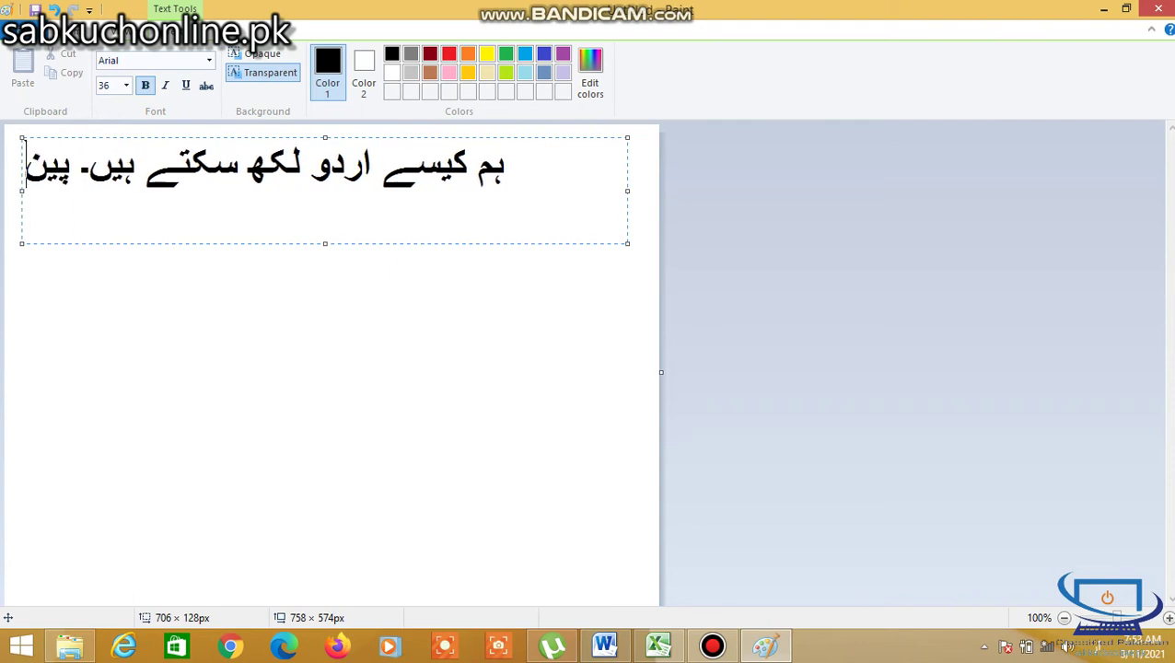
{"action": "type", "text": "ٹ می"}
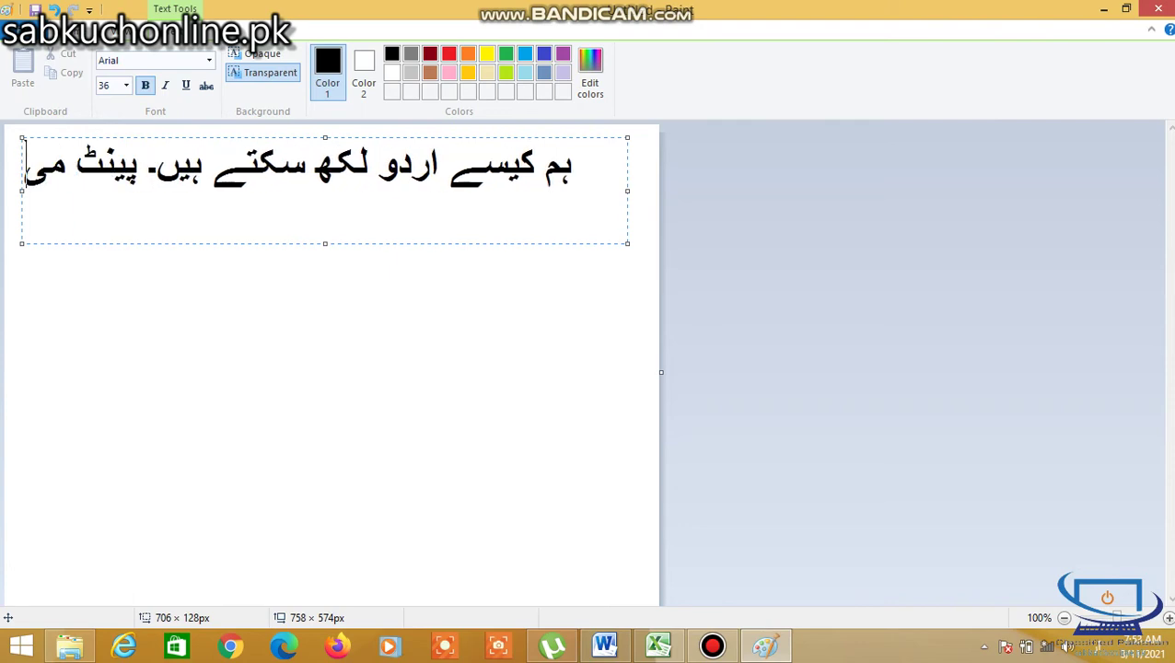
{"action": "type", "text": "ں"}
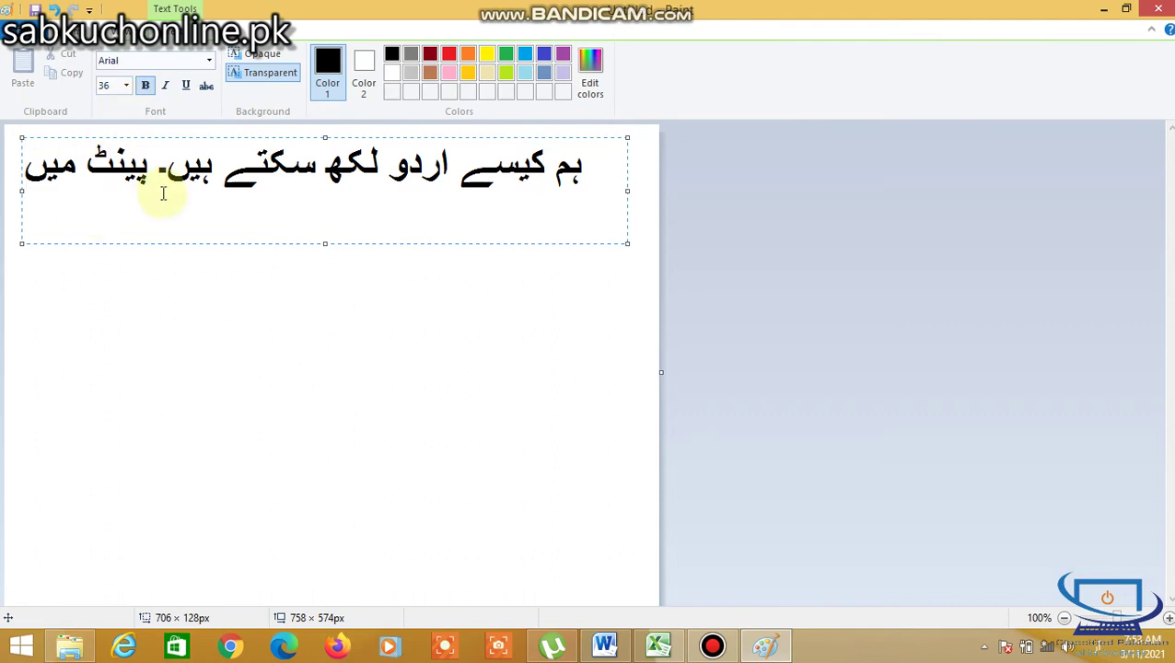
Select and commit the Urdu text, then close Paint without saving the picture.
{"action": "triple_click", "coordinate": [167, 187]}
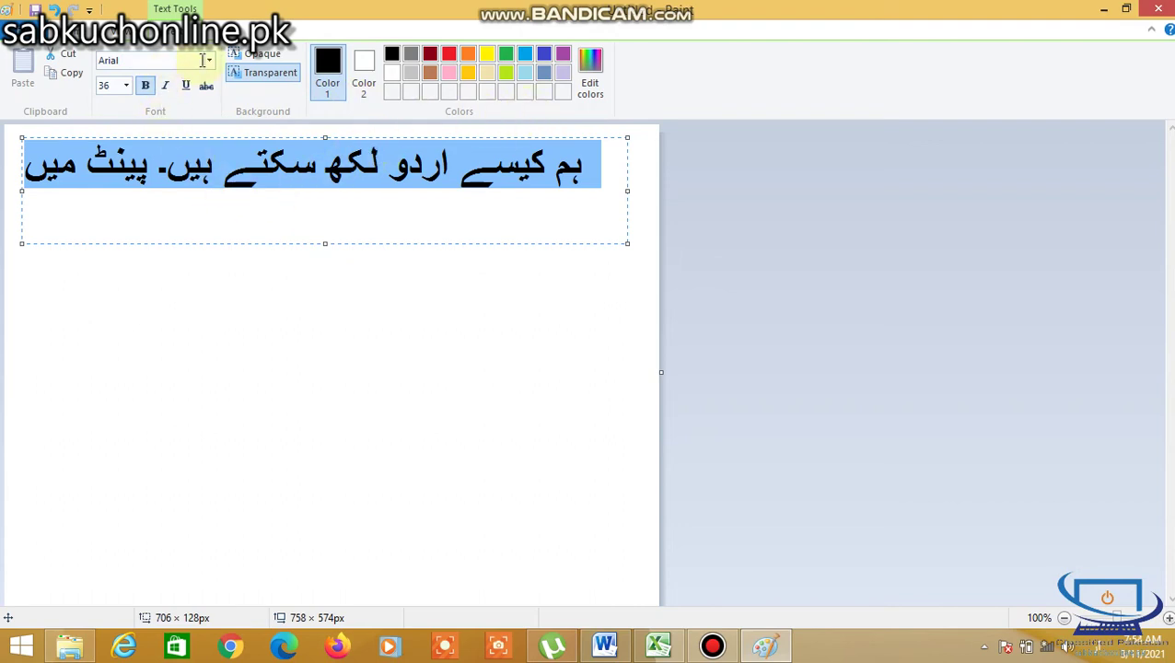
{"action": "left_click", "coordinate": [237, 310]}
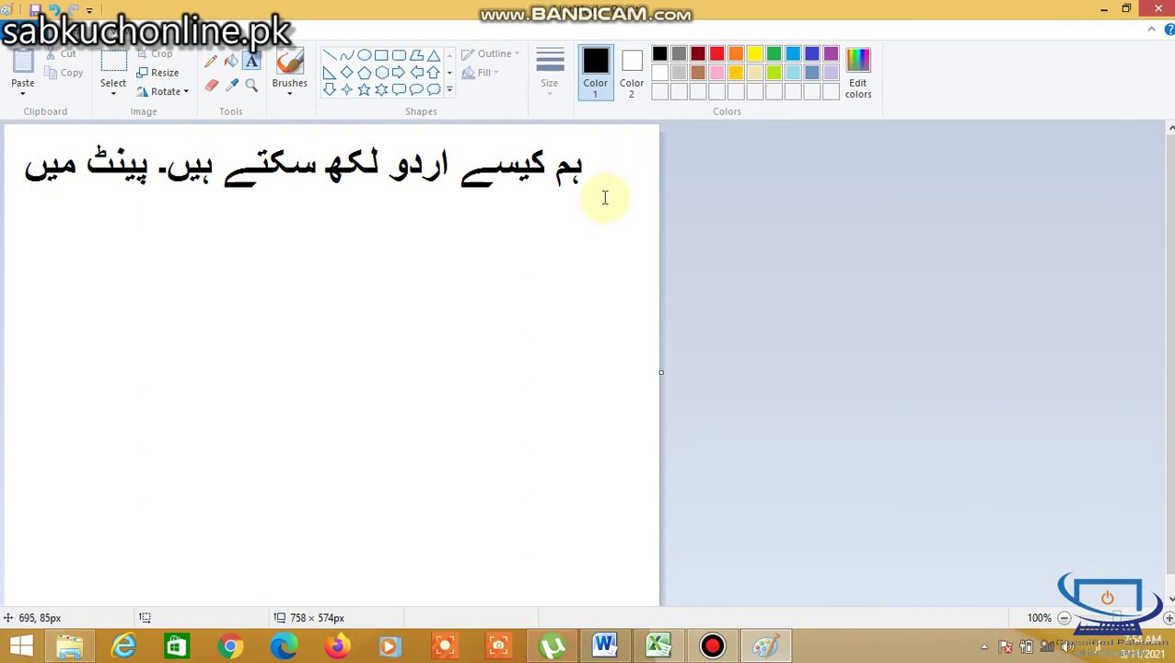
{"action": "left_click", "coordinate": [1158, 8]}
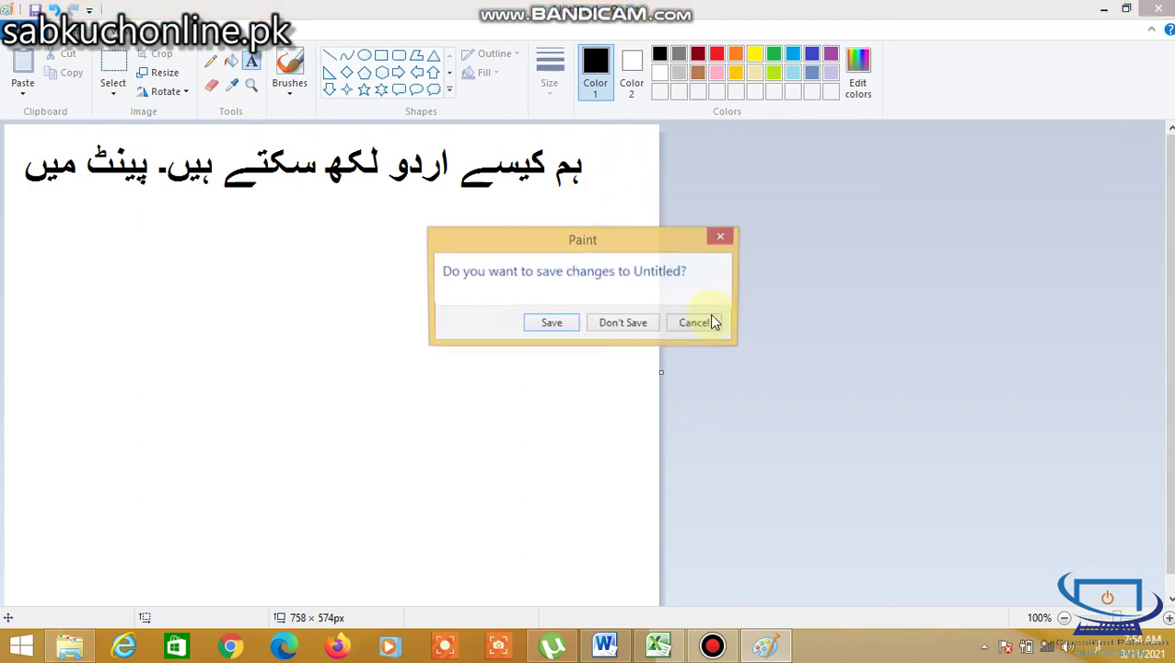
{"action": "left_click", "coordinate": [626, 323]}
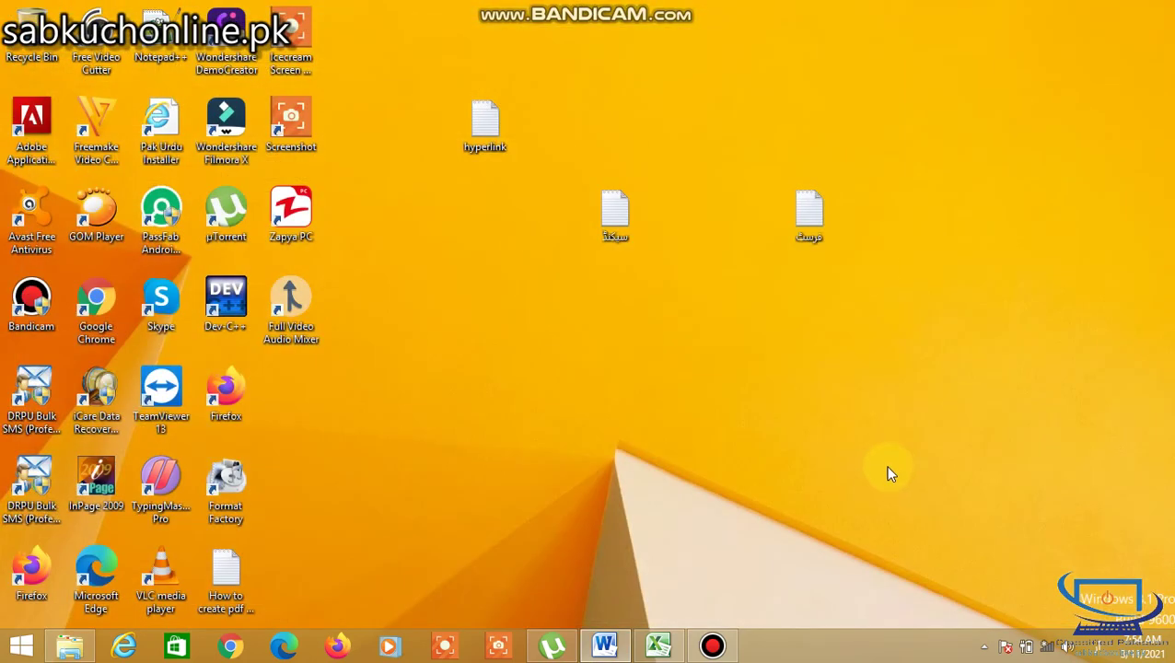
Change the taskbar input language to English (United States) with the US keyboard.
{"action": "left_click", "coordinate": [1092, 648]}
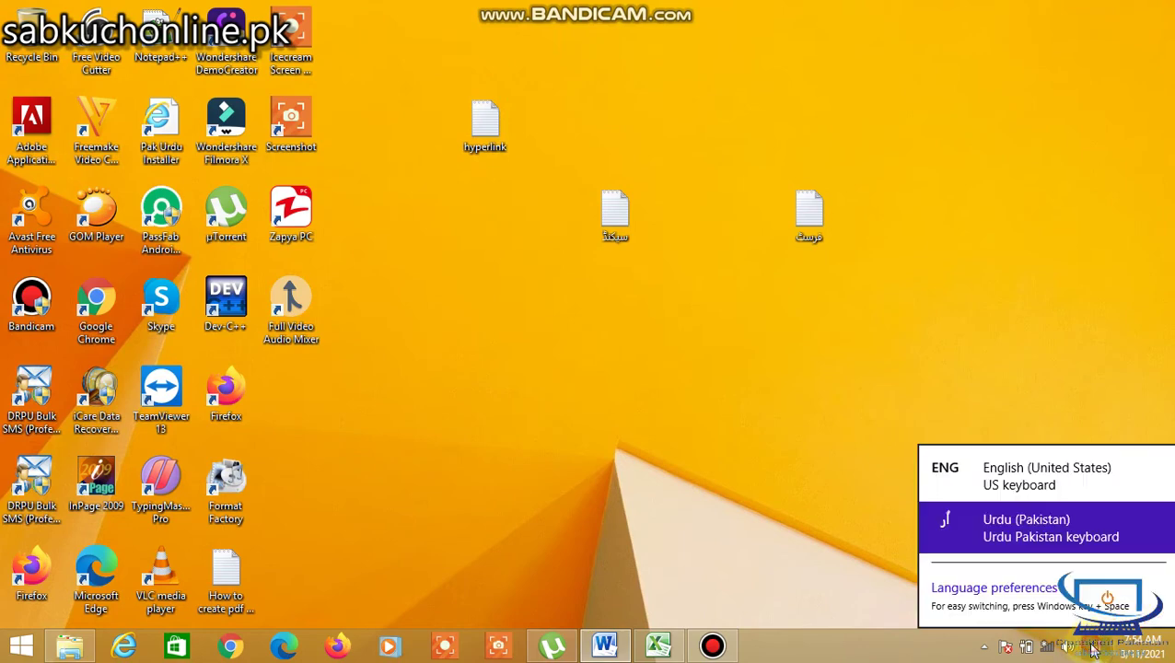
{"action": "left_click", "coordinate": [789, 501]}
{"action": "mouse_move", "coordinate": [1173, 662]}
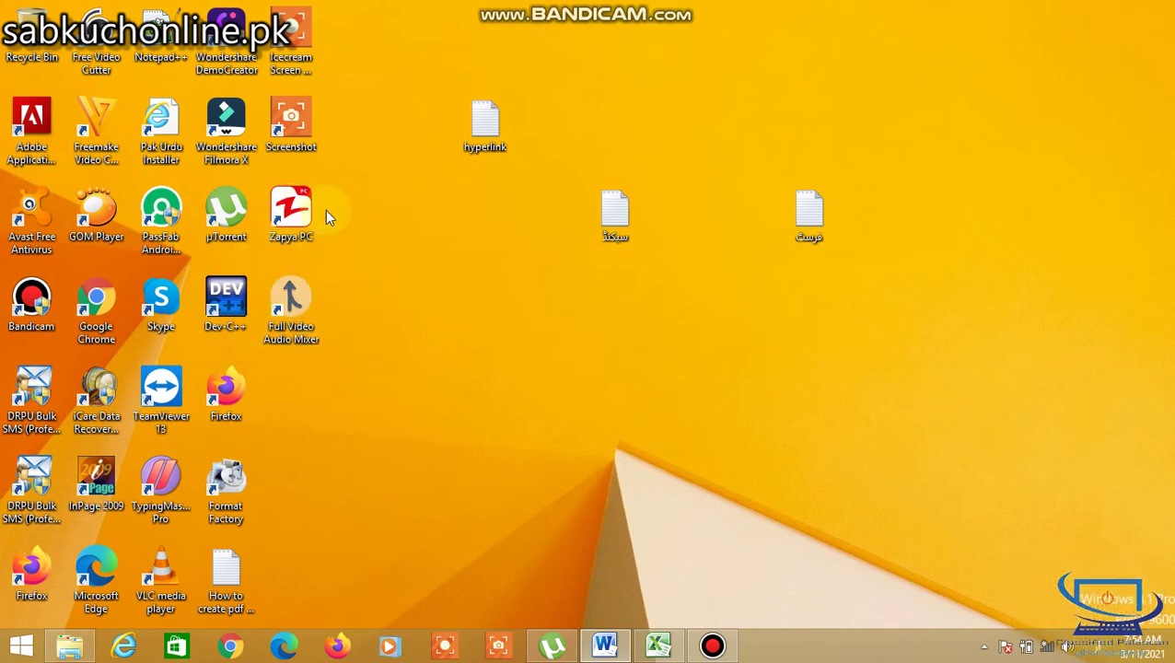
{"action": "left_click", "coordinate": [1094, 653]}
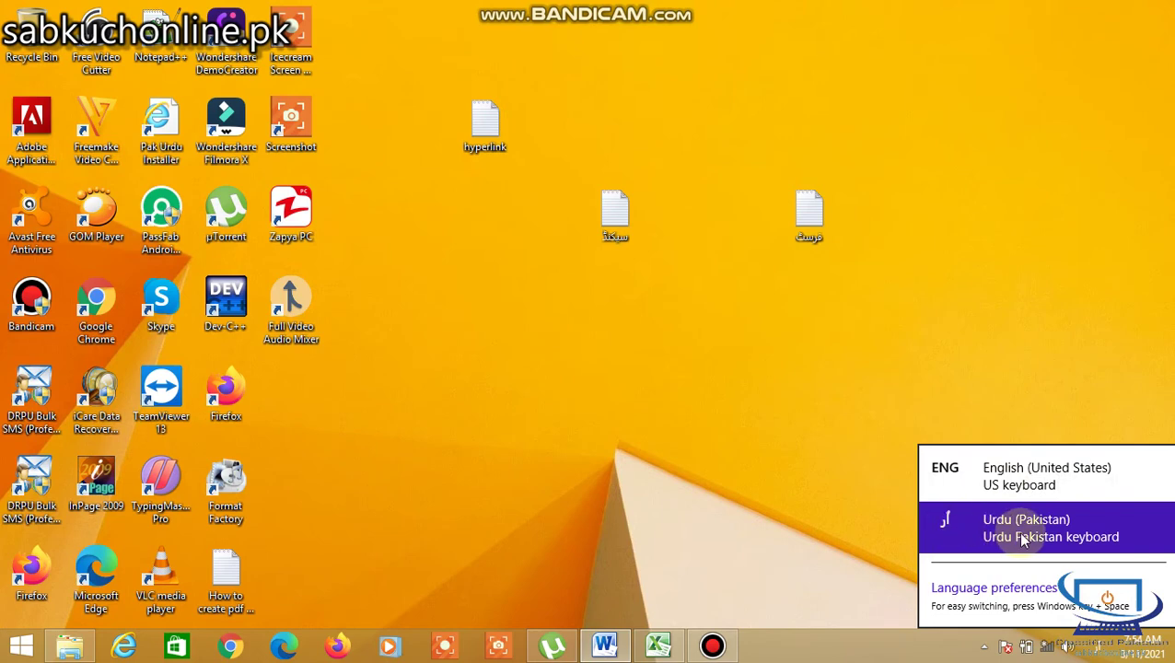
{"action": "left_click", "coordinate": [718, 498]}
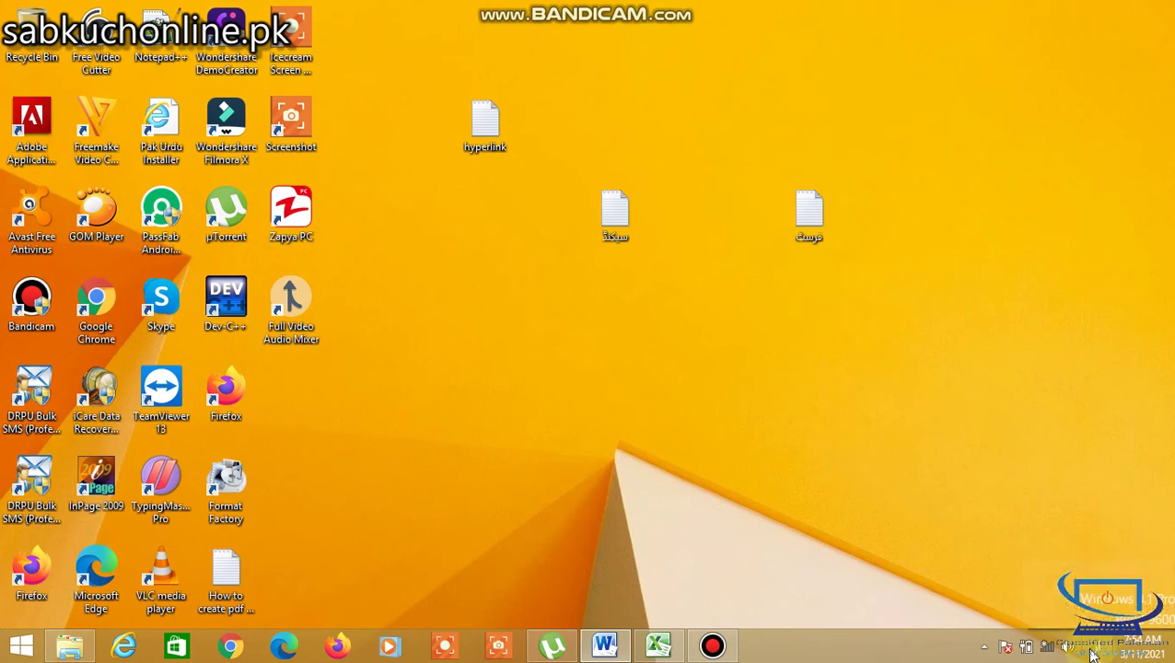
{"action": "left_click", "coordinate": [1090, 652]}
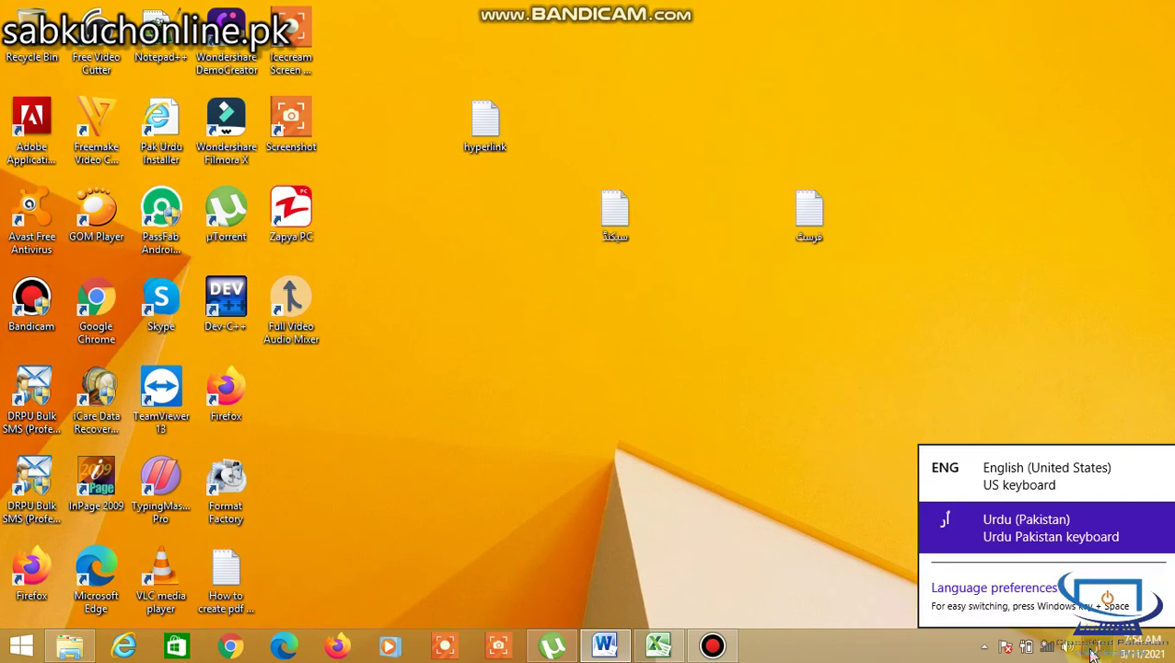
{"action": "left_click", "coordinate": [1022, 477]}
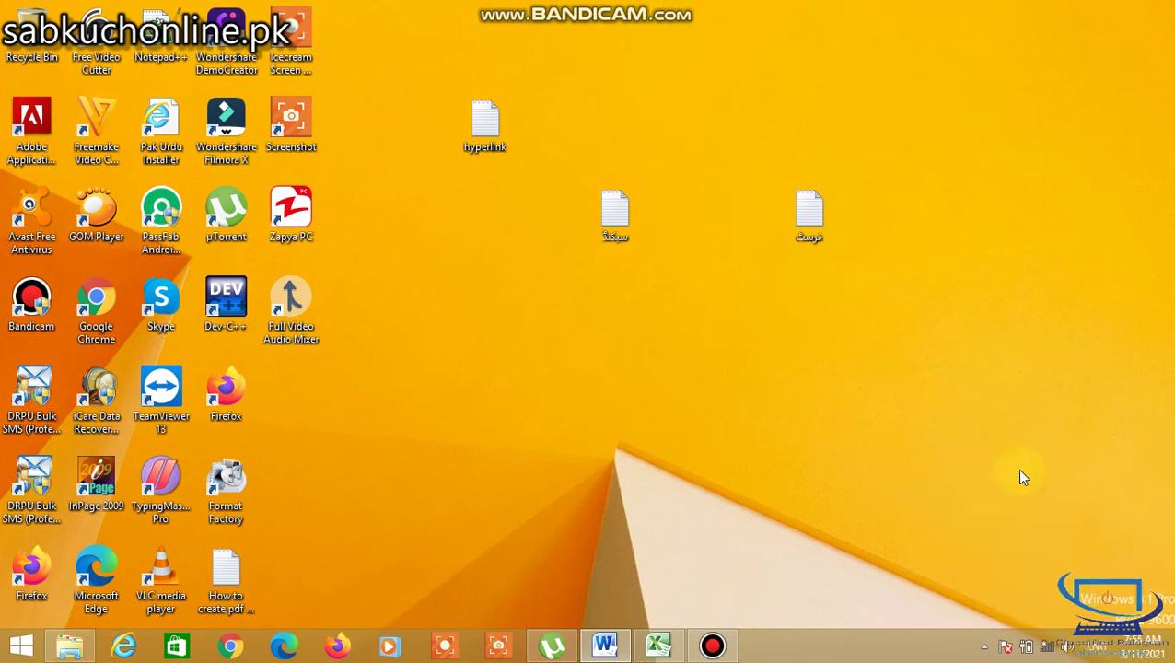
{"action": "left_click", "coordinate": [933, 483]}
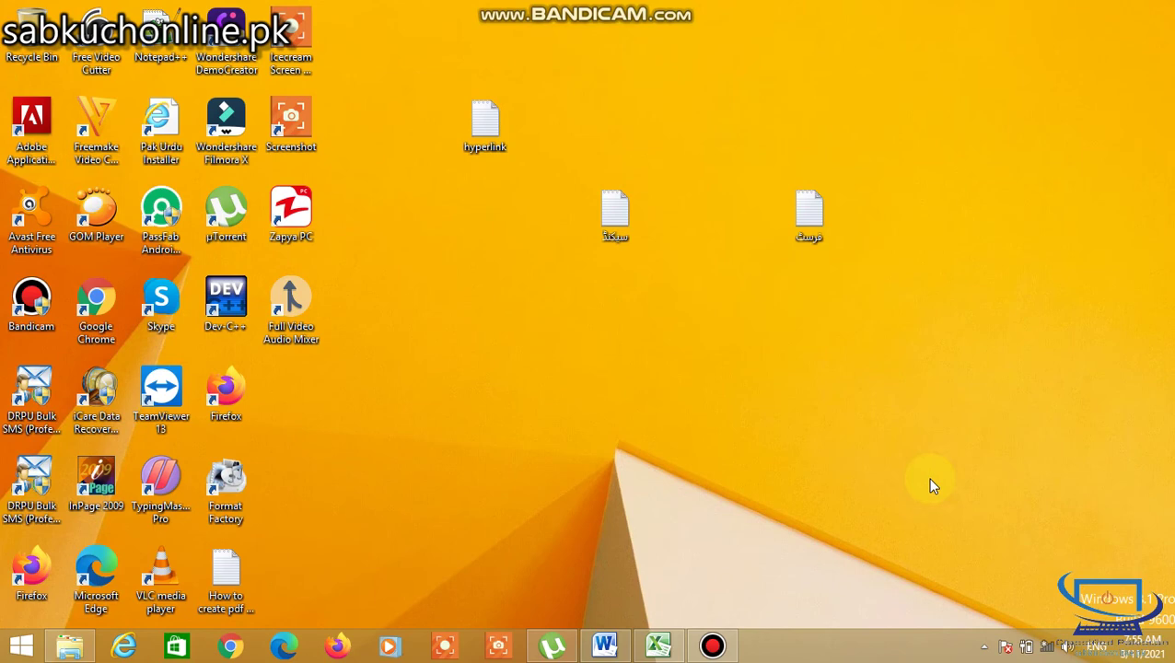
Preview the page with the enlarged Urdu question in Print view, then return to editing.
{"action": "left_click", "coordinate": [604, 646]}
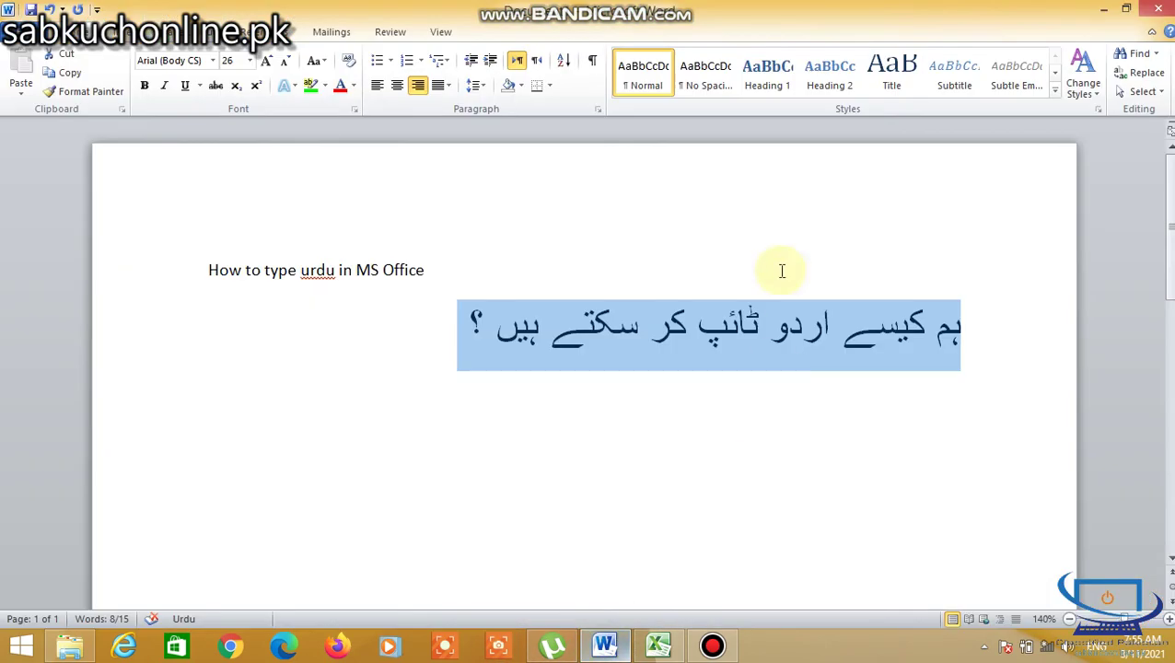
{"action": "left_click", "coordinate": [551, 324]}
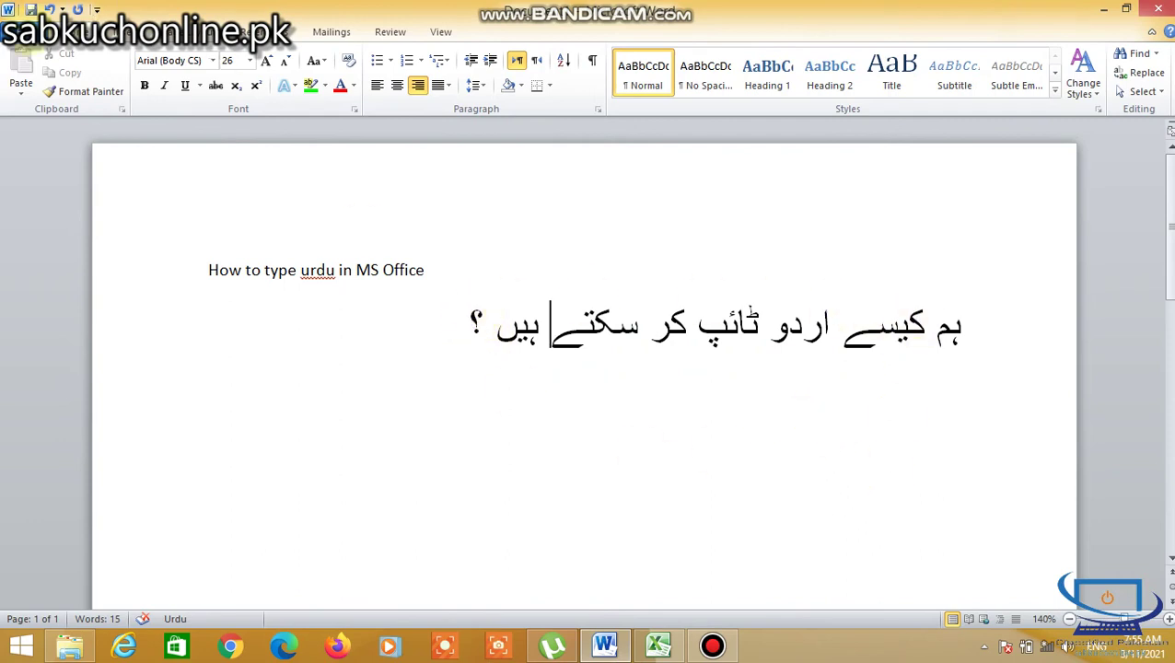
{"action": "key", "text": "alt+f"}
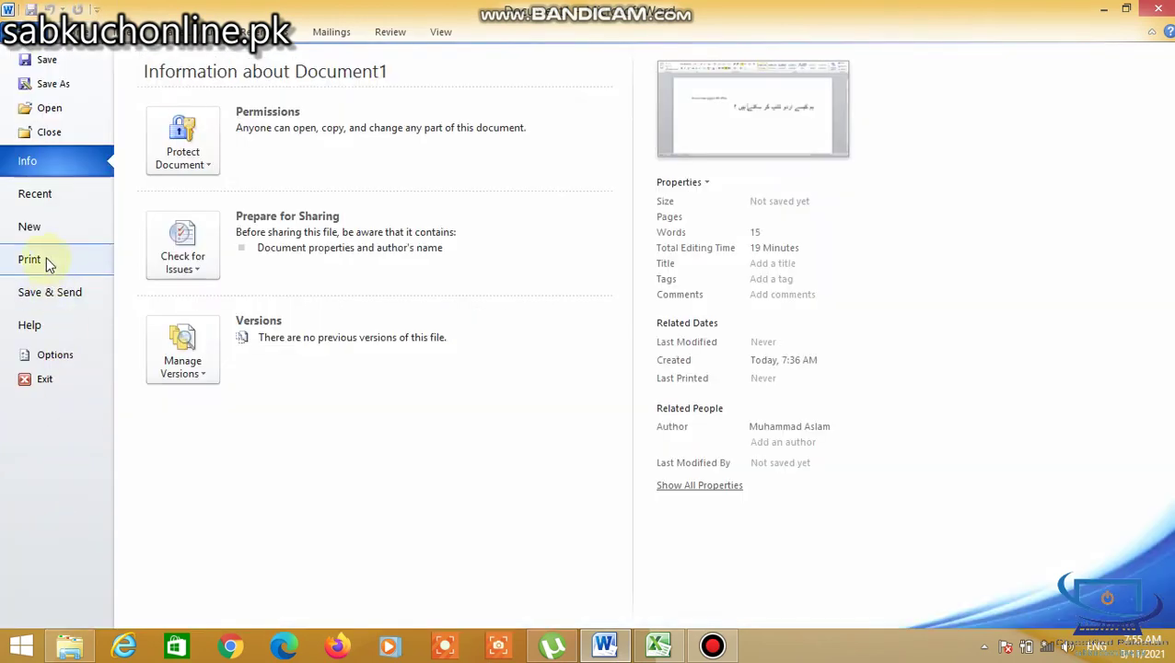
{"action": "left_click", "coordinate": [46, 261]}
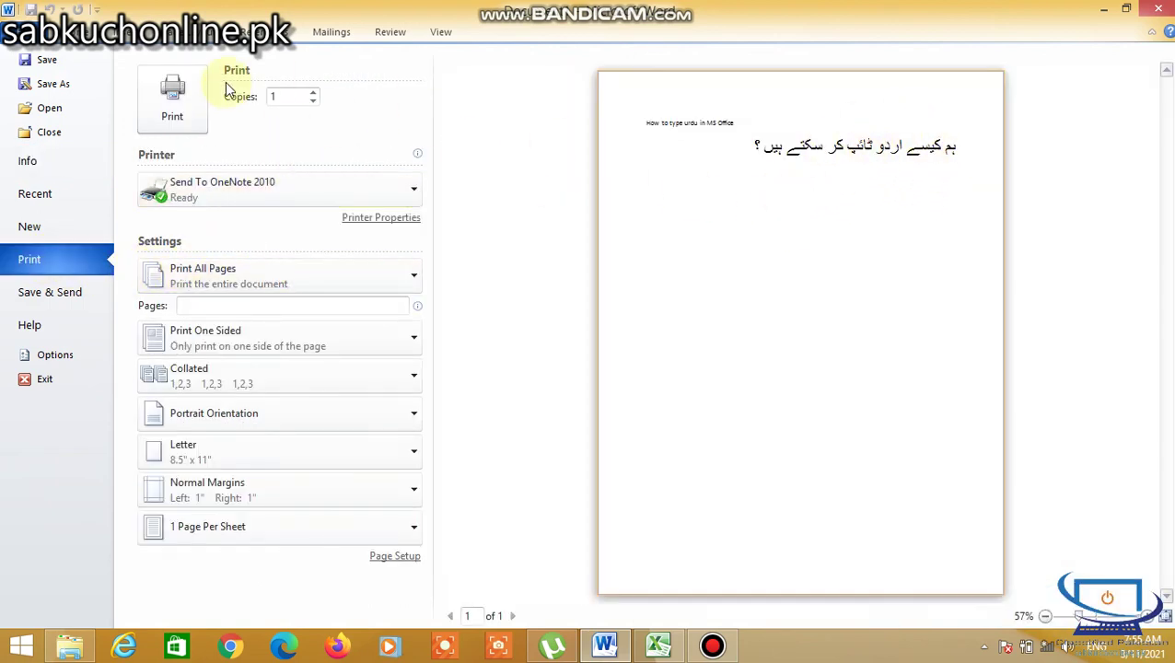
{"action": "key", "text": "Escape"}
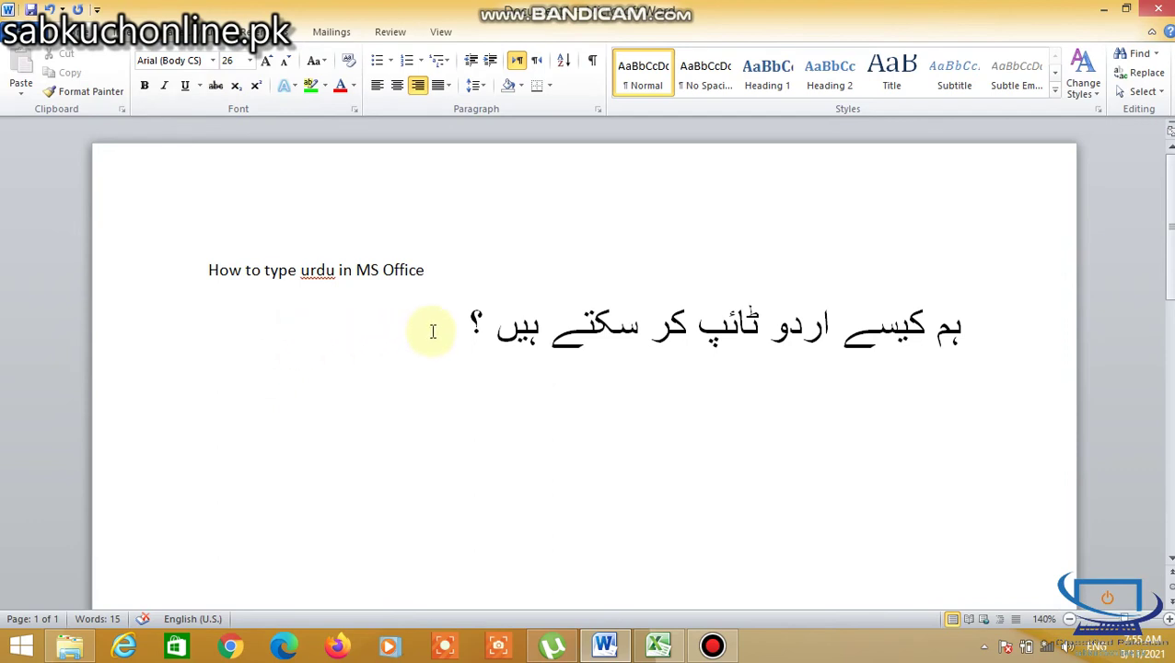
{"action": "left_click", "coordinate": [429, 329]}
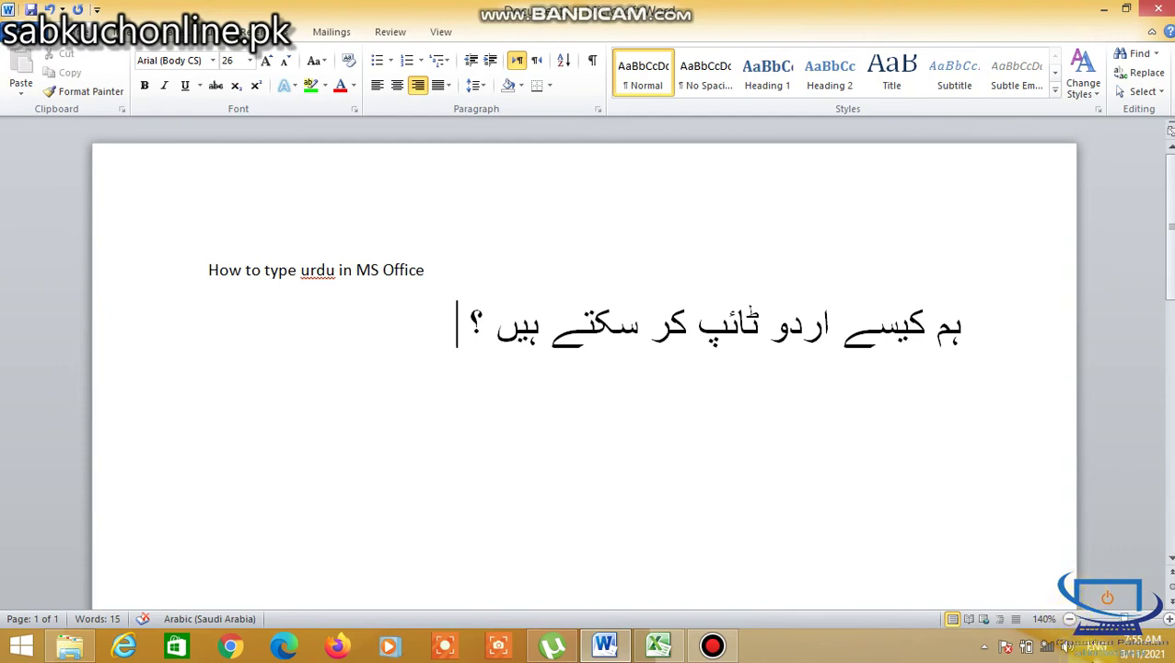
Check the language switcher, then minimize Word to reveal the desktop and its files.
{"action": "left_click", "coordinate": [1096, 645]}
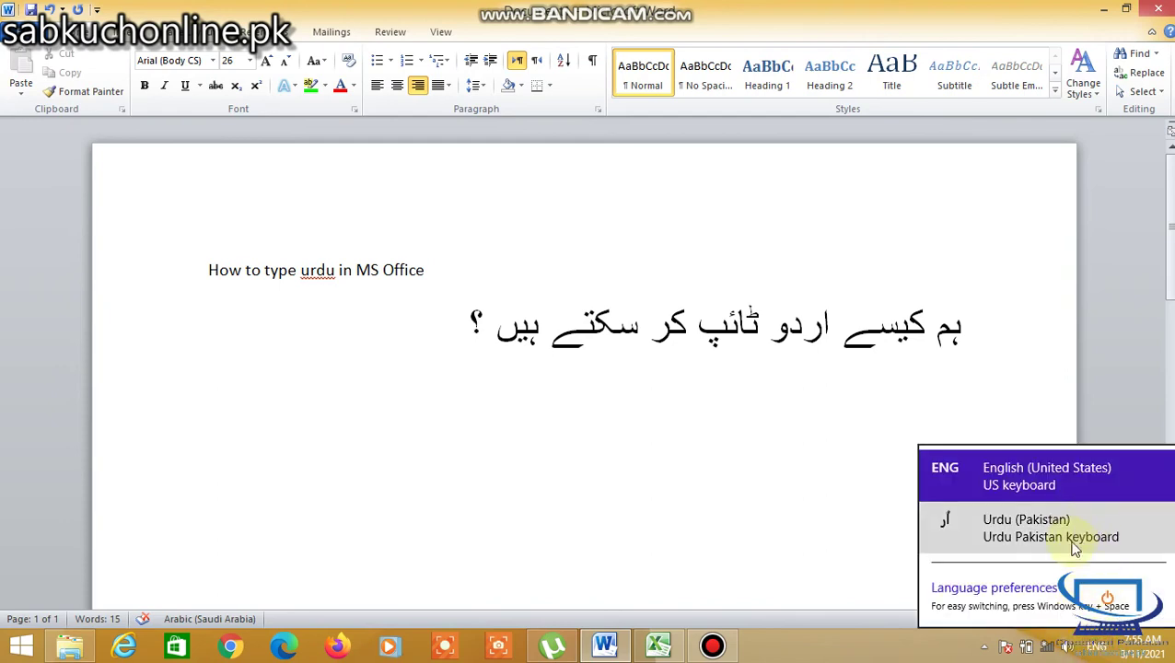
{"action": "left_click", "coordinate": [741, 458]}
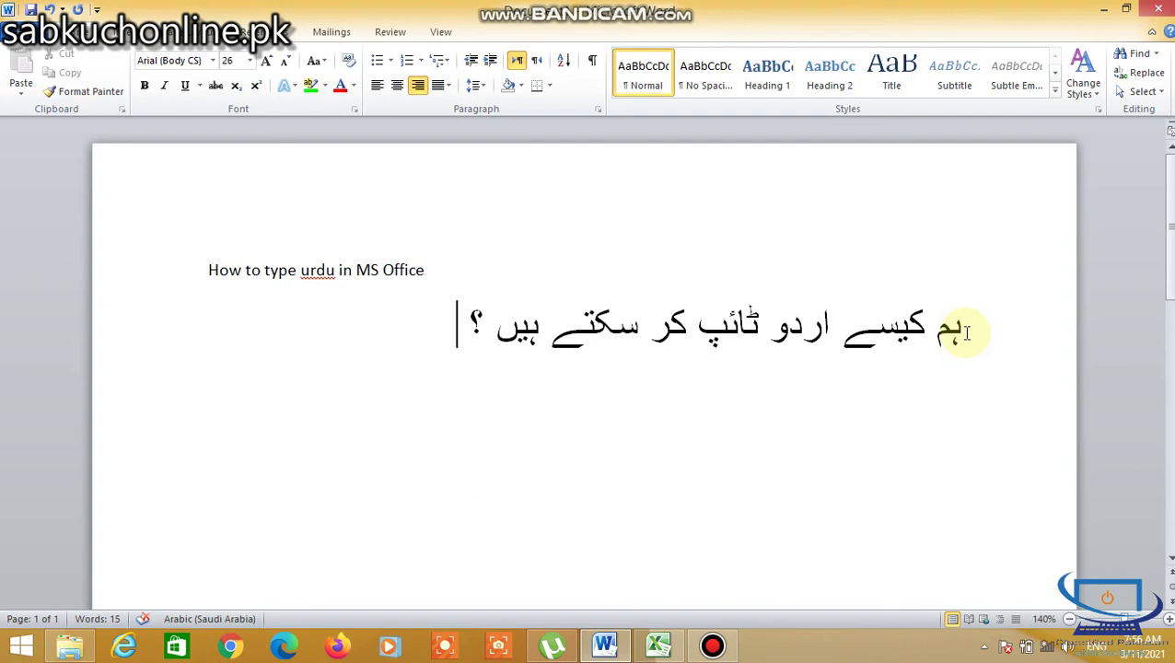
{"action": "mouse_move", "coordinate": [1170, 3]}
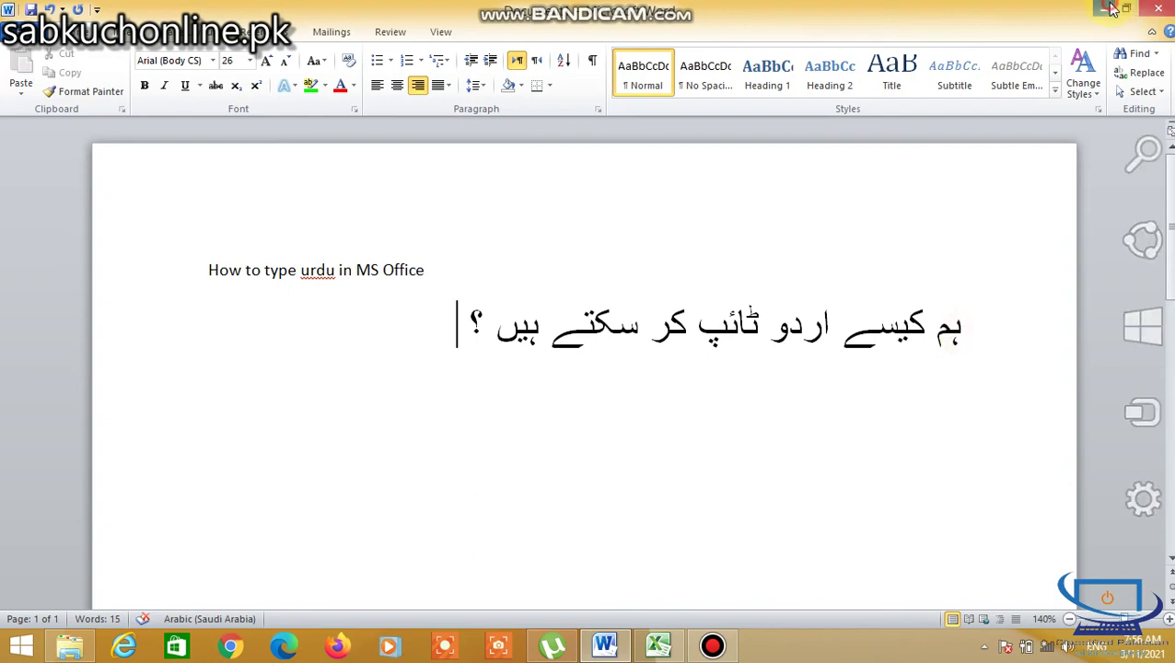
{"action": "left_click", "coordinate": [1110, 8]}
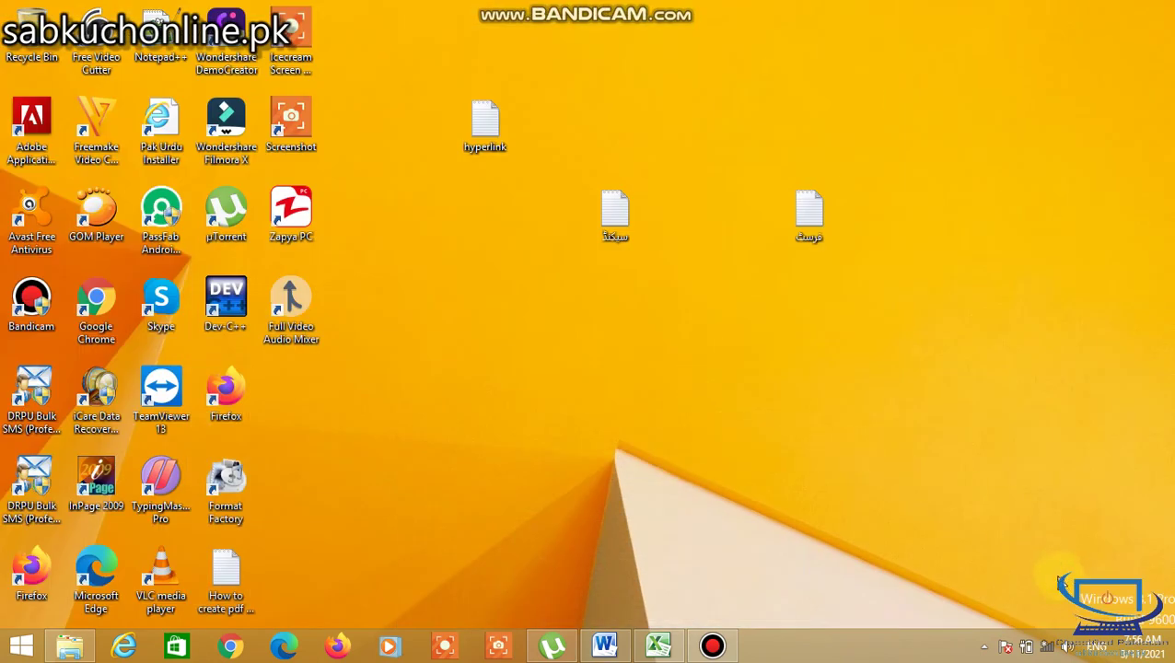